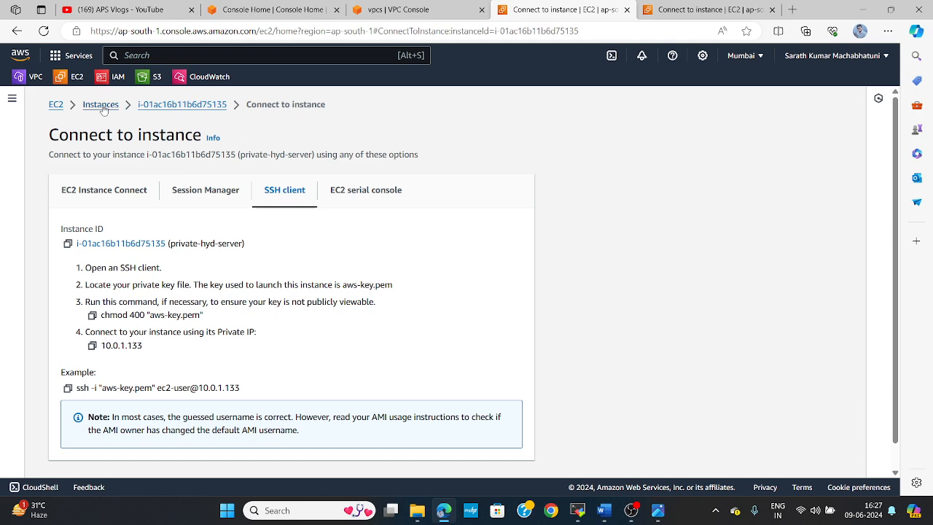
Terminate both EC2 instances, private-hyd-server and hyd-public-server.
{"action": "left_click", "coordinate": [102, 105]}
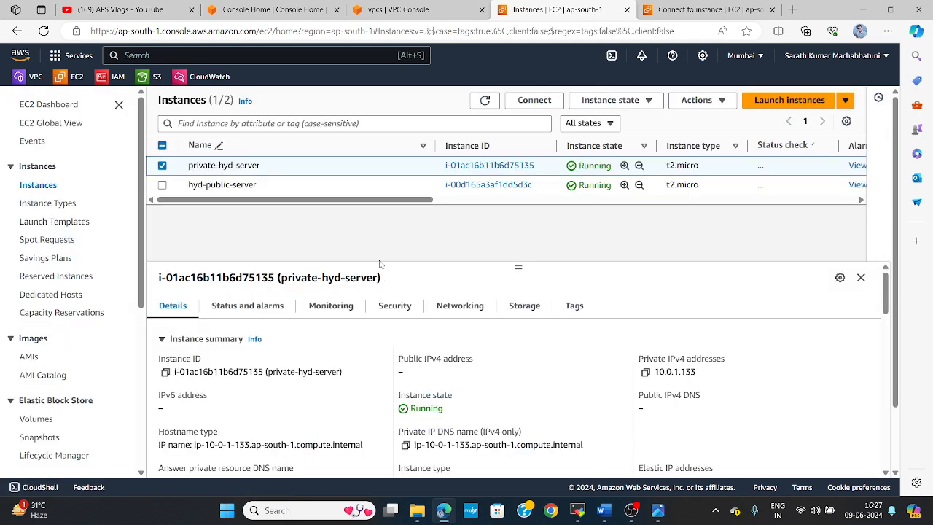
{"action": "left_click", "coordinate": [162, 186]}
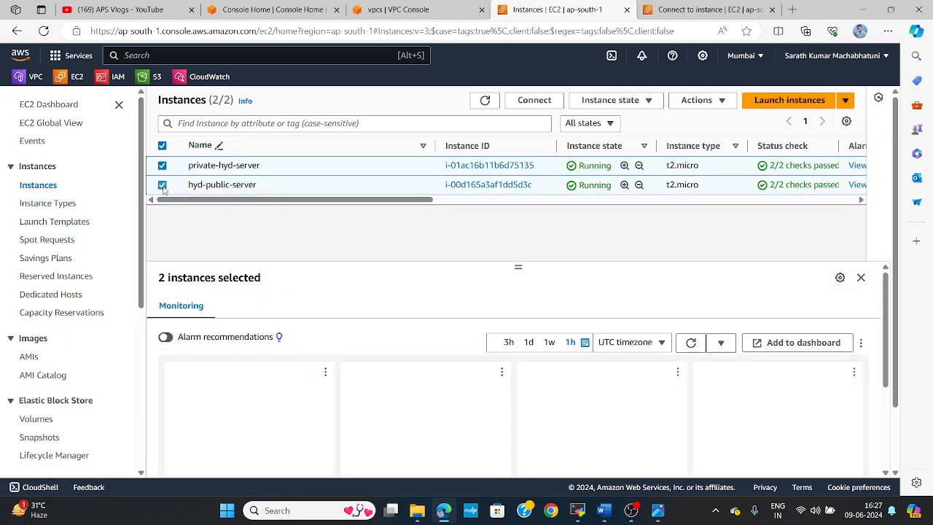
{"action": "left_click", "coordinate": [625, 104]}
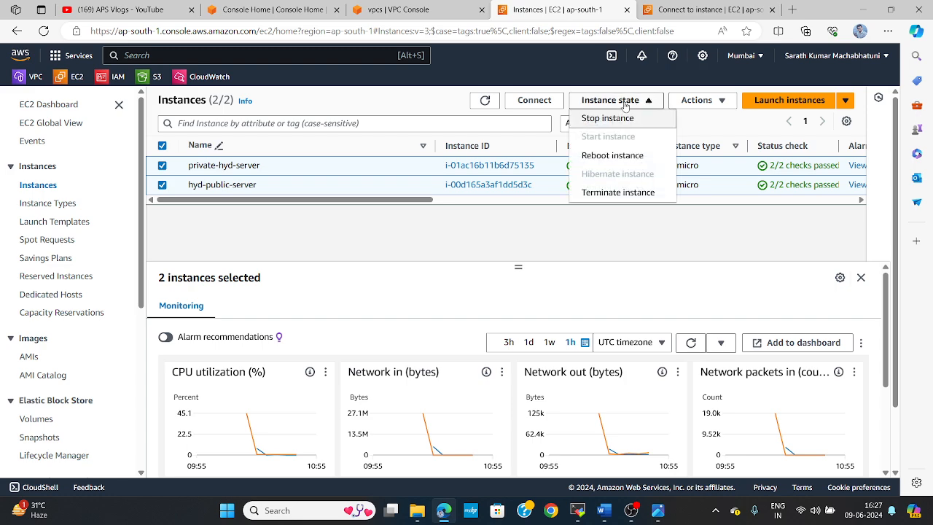
{"action": "left_click", "coordinate": [616, 192]}
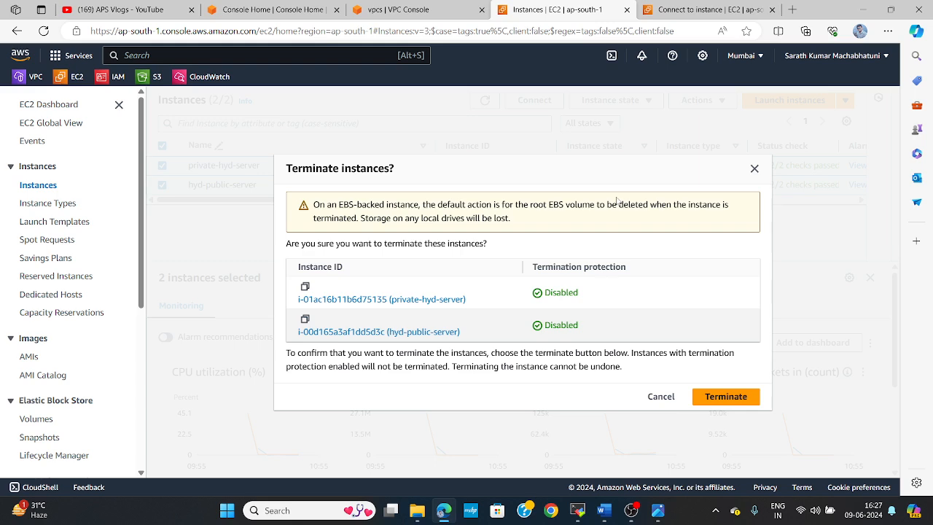
{"action": "left_click", "coordinate": [734, 398]}
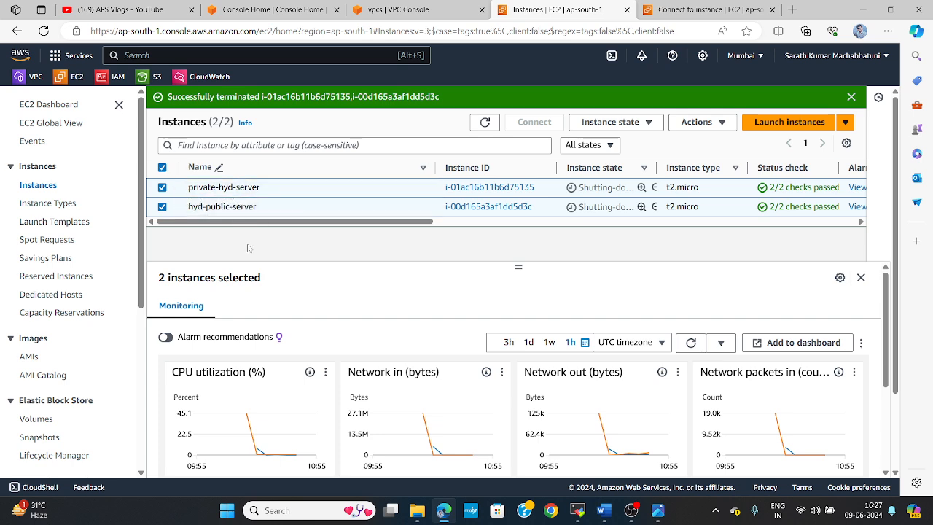
Delete the NAT gateway hyderabad-NAT in the VPC console, confirming with the word delete.
{"action": "left_click", "coordinate": [393, 10]}
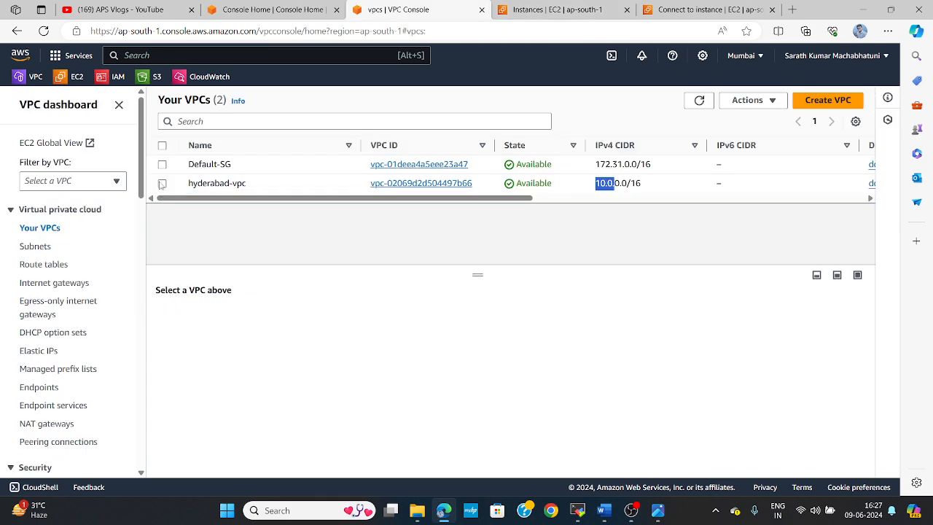
{"action": "left_click", "coordinate": [40, 424]}
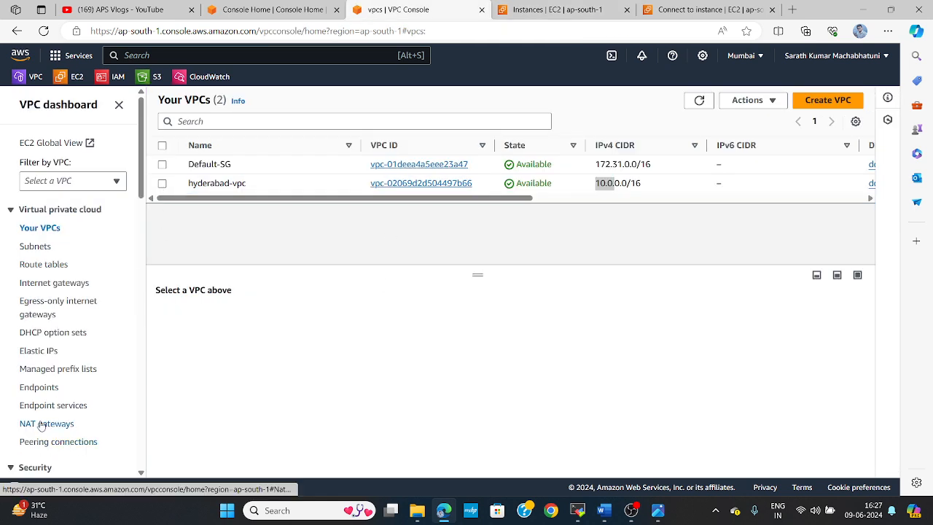
{"action": "left_click", "coordinate": [162, 164]}
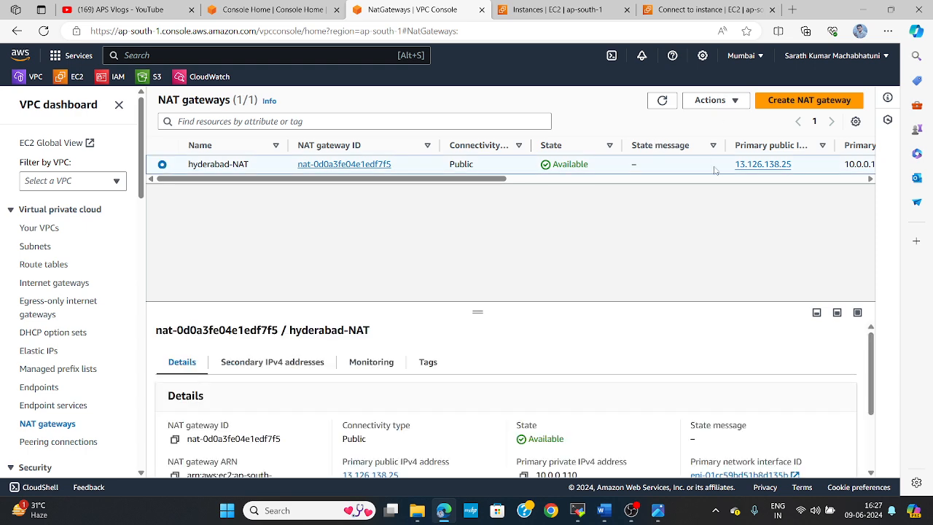
{"action": "left_click", "coordinate": [714, 100]}
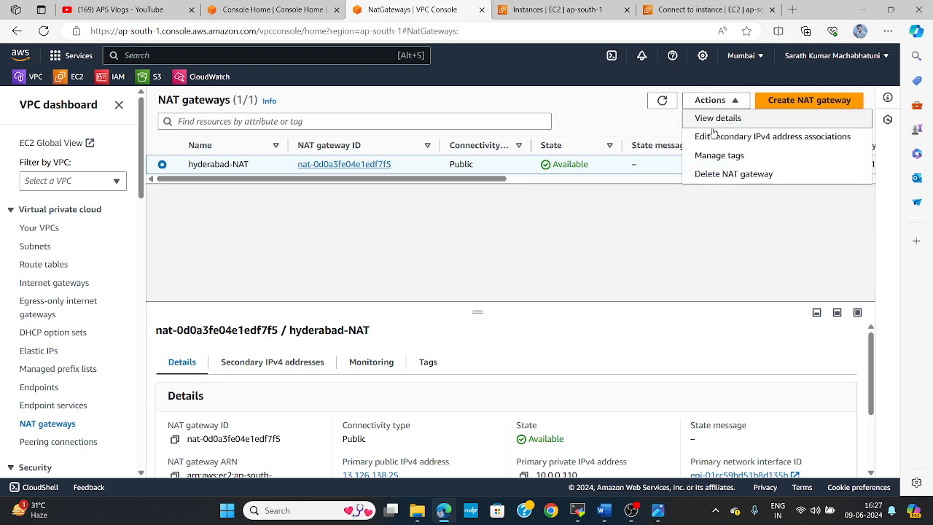
{"action": "left_click", "coordinate": [716, 174]}
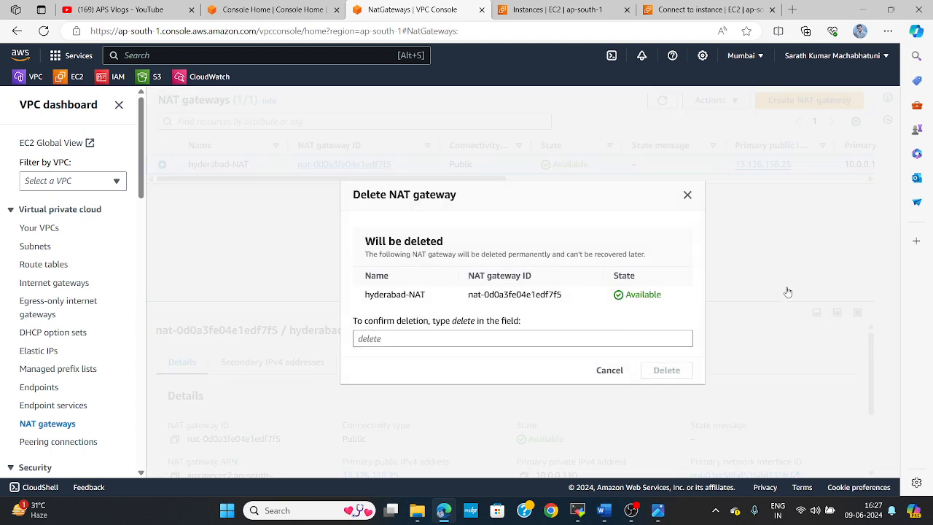
{"action": "left_click", "coordinate": [497, 339]}
{"action": "type", "text": "dele"}
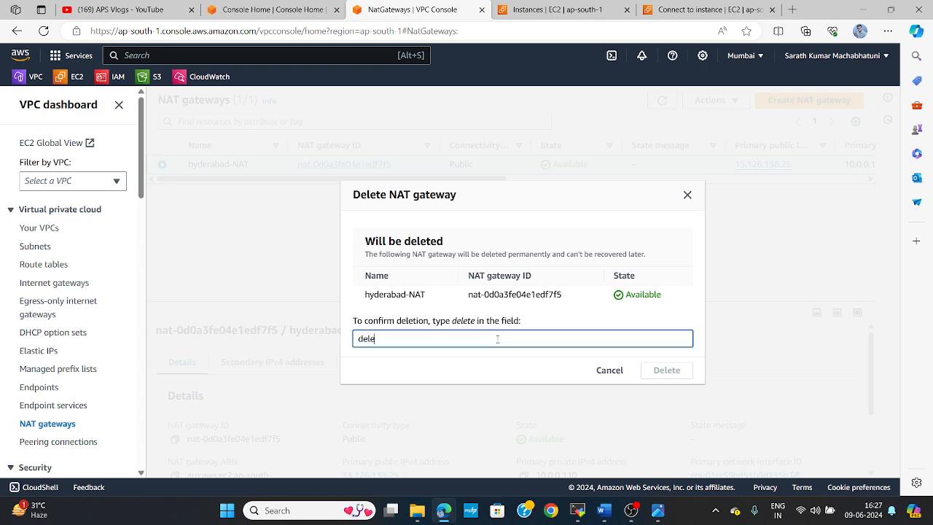
{"action": "type", "text": "te"}
{"action": "left_click", "coordinate": [666, 370]}
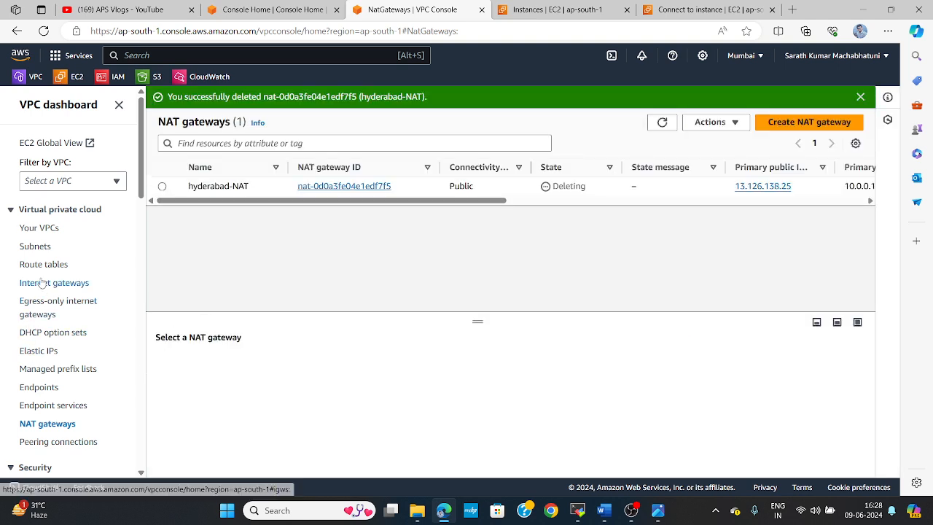
Try to release the allocated Elastic IP address 13.126.138.25.
{"action": "left_click", "coordinate": [35, 351]}
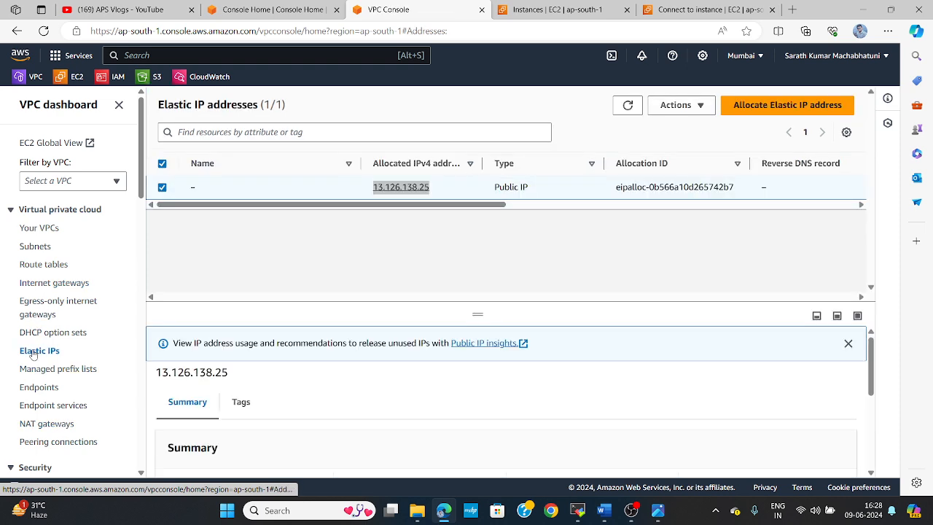
{"action": "left_click", "coordinate": [698, 108]}
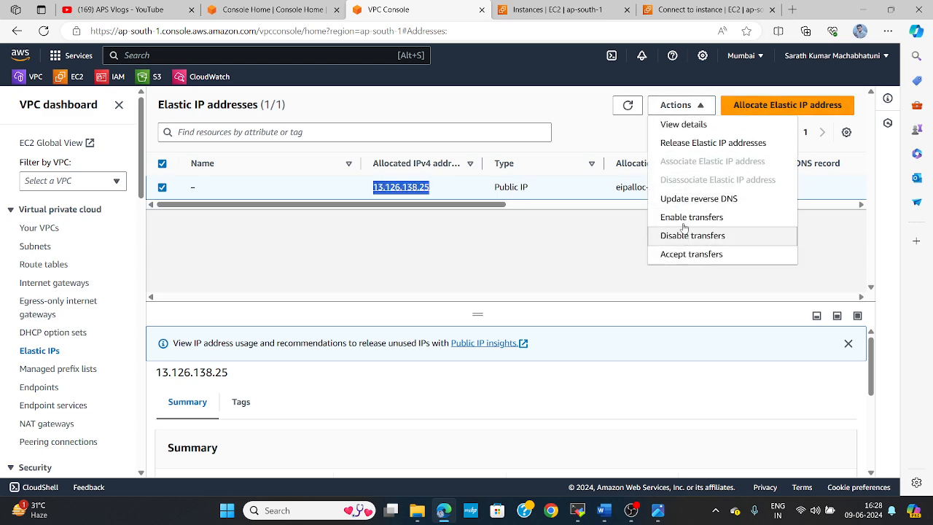
{"action": "left_click", "coordinate": [683, 144]}
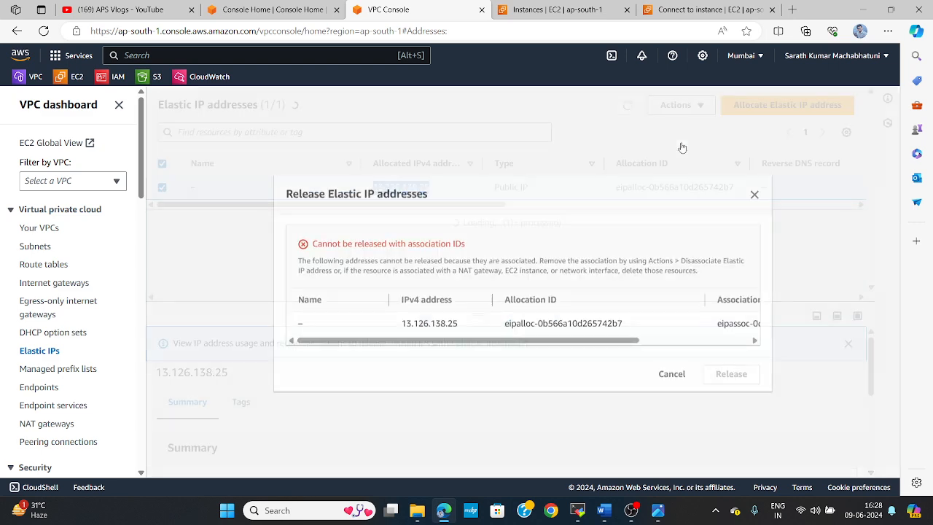
{"action": "left_click", "coordinate": [666, 378]}
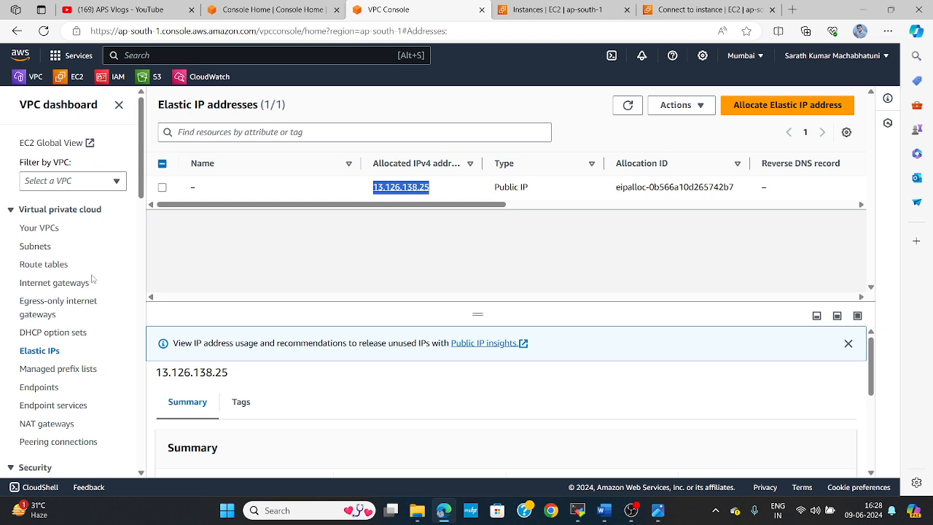
Try to delete the VPC hyderabad-vpc and dismiss the deletion dialog.
{"action": "left_click", "coordinate": [34, 284]}
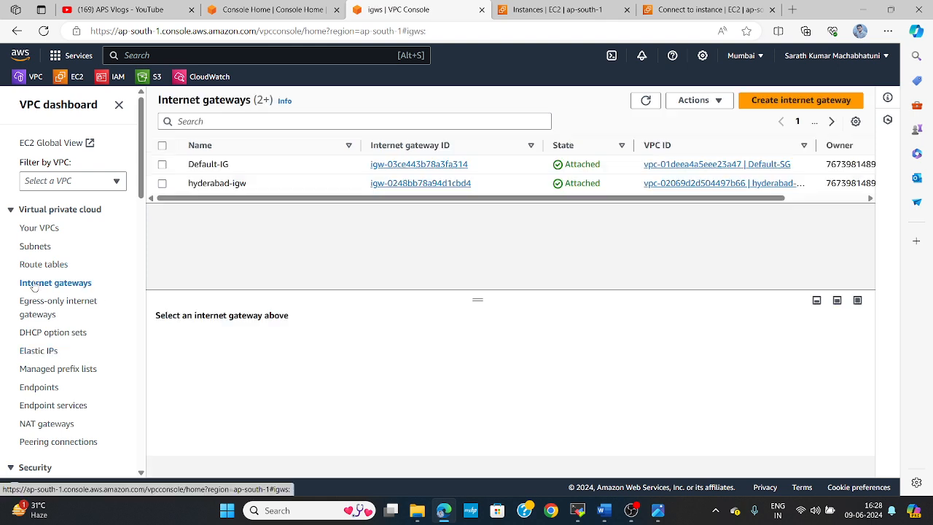
{"action": "left_click", "coordinate": [33, 231]}
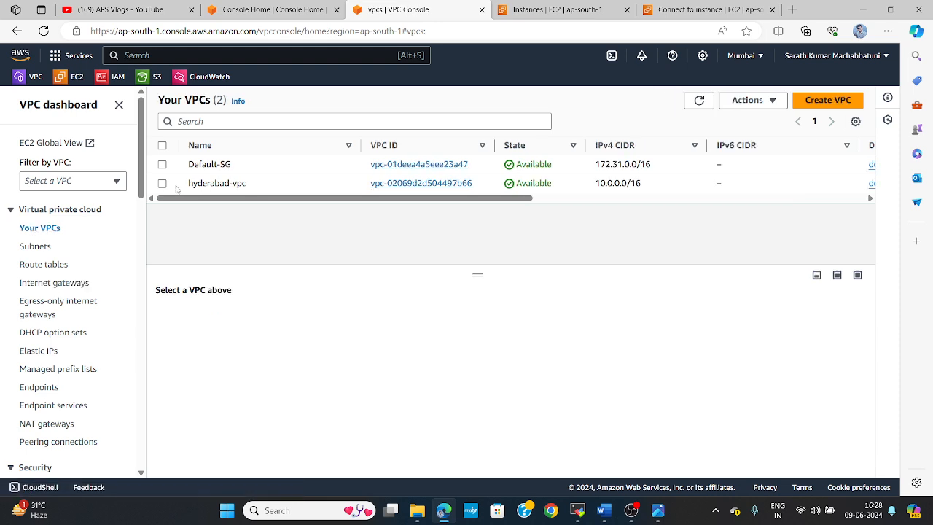
{"action": "left_click", "coordinate": [162, 184]}
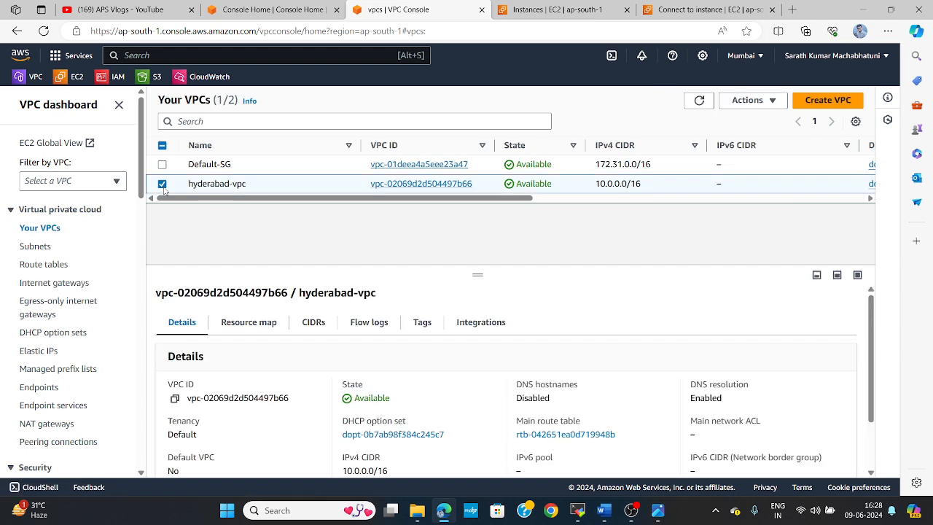
{"action": "left_click", "coordinate": [763, 100]}
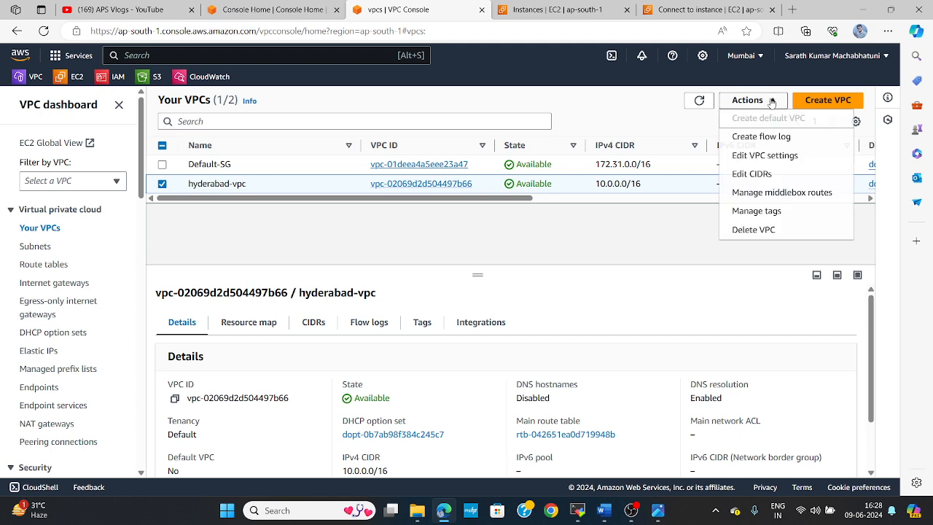
{"action": "left_click", "coordinate": [753, 229]}
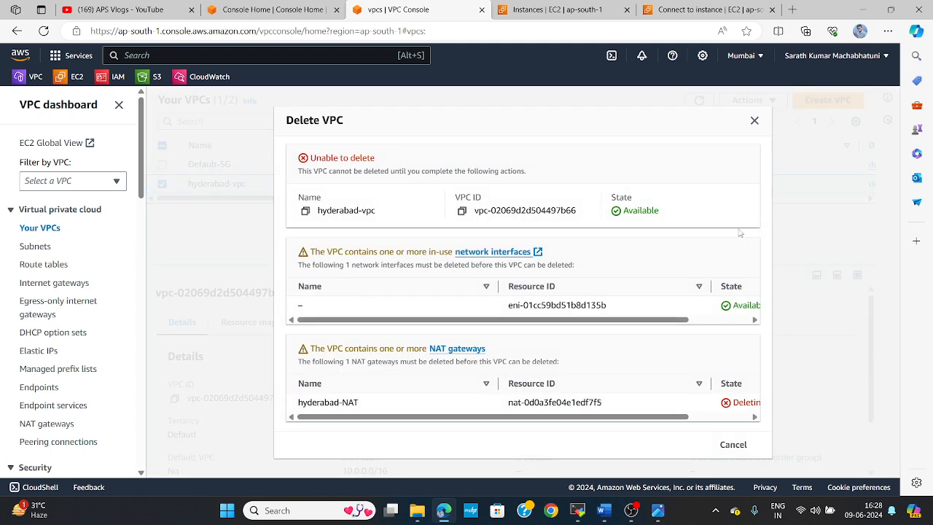
{"action": "left_click", "coordinate": [754, 121]}
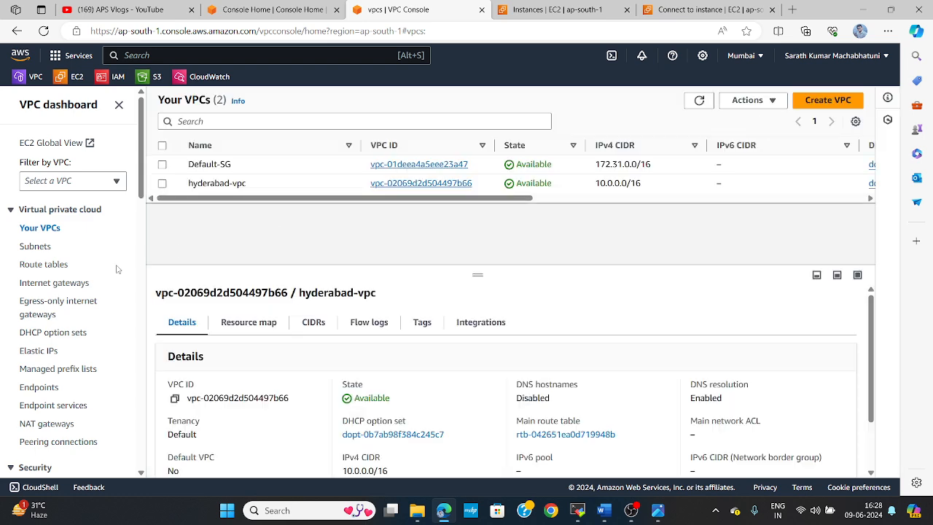
Try to detach the internet gateway hyderabad-igw from hyderabad-vpc.
{"action": "left_click", "coordinate": [41, 284]}
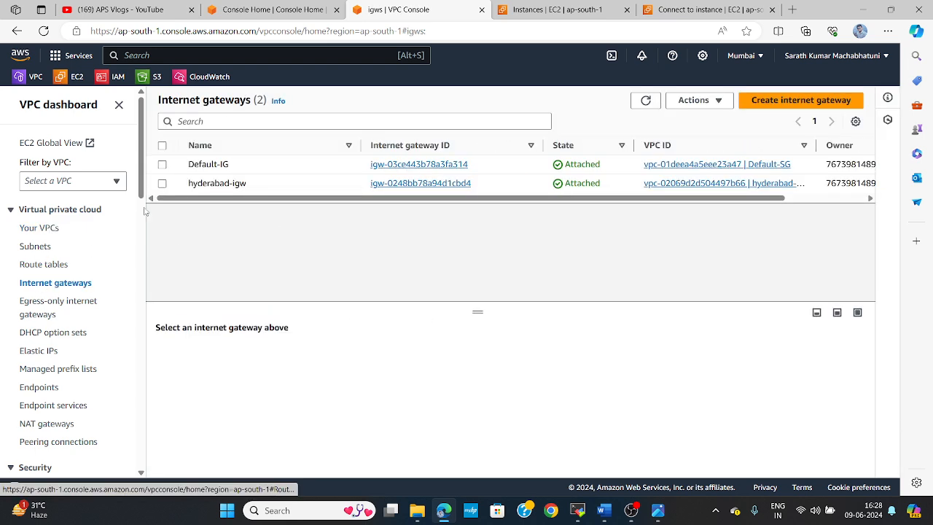
{"action": "left_click", "coordinate": [162, 183]}
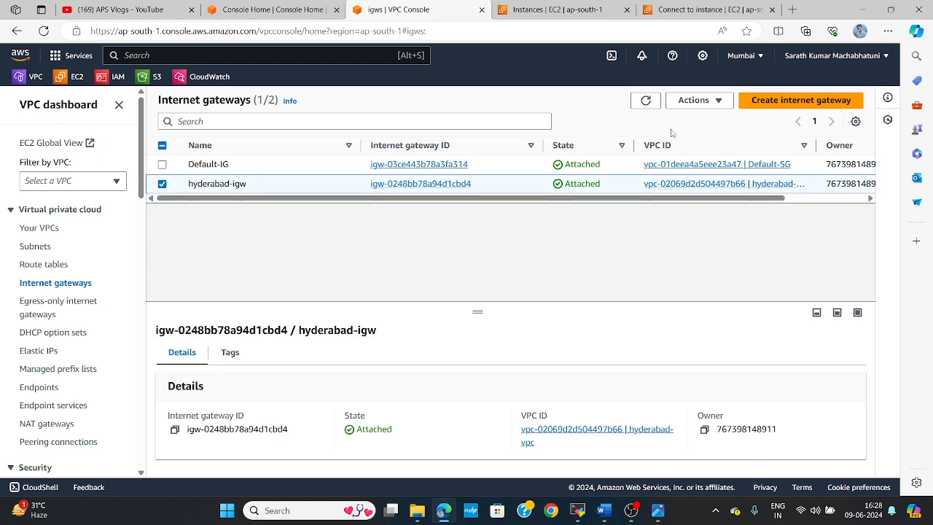
{"action": "left_click", "coordinate": [708, 105]}
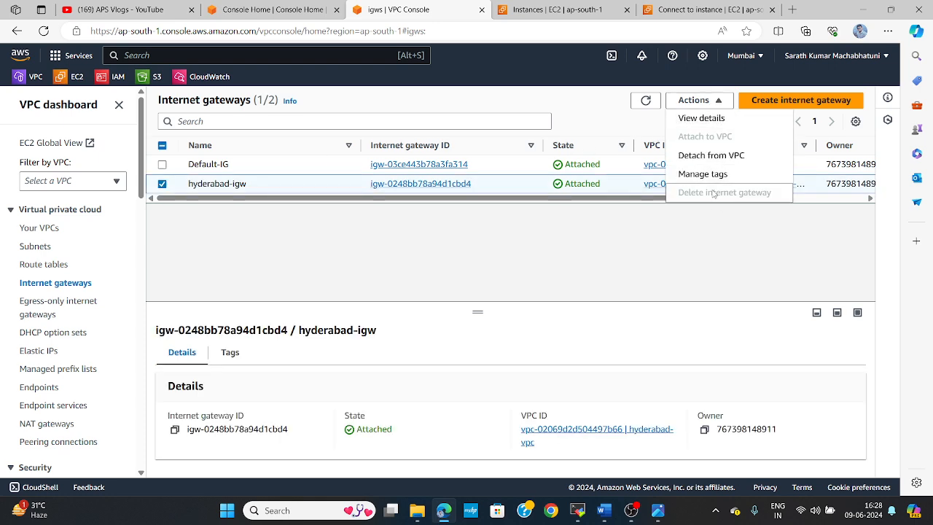
{"action": "left_click", "coordinate": [700, 157]}
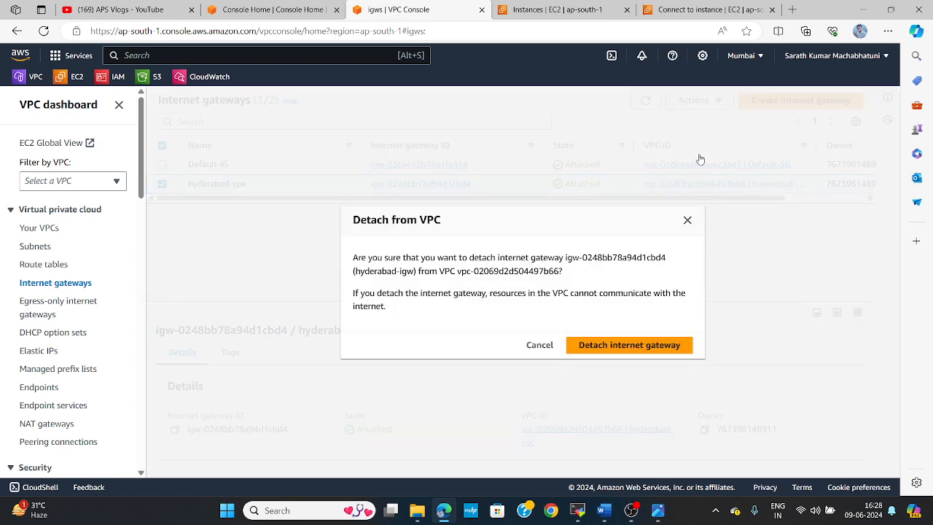
{"action": "left_click", "coordinate": [639, 342]}
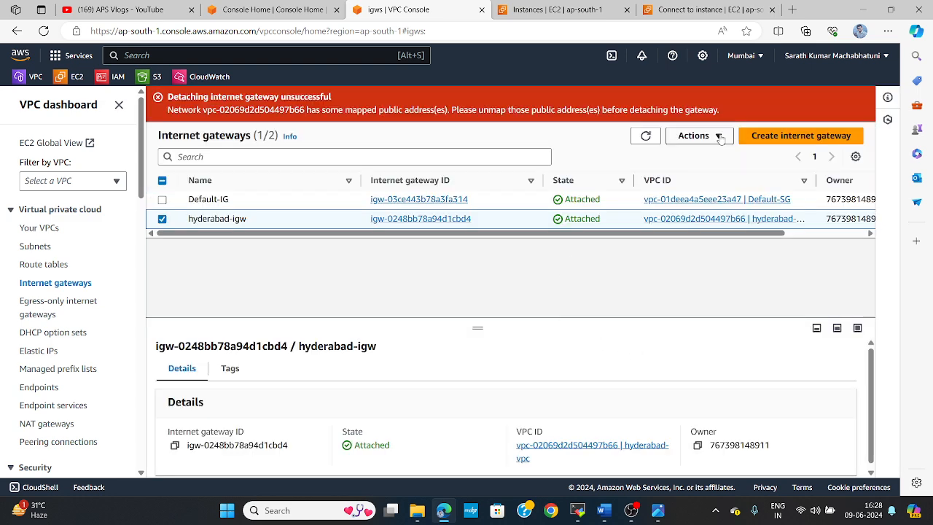
Check the deletion state of hyderabad-NAT and try again to release the Elastic IP address 13.126.138.25.
{"action": "left_click", "coordinate": [39, 427]}
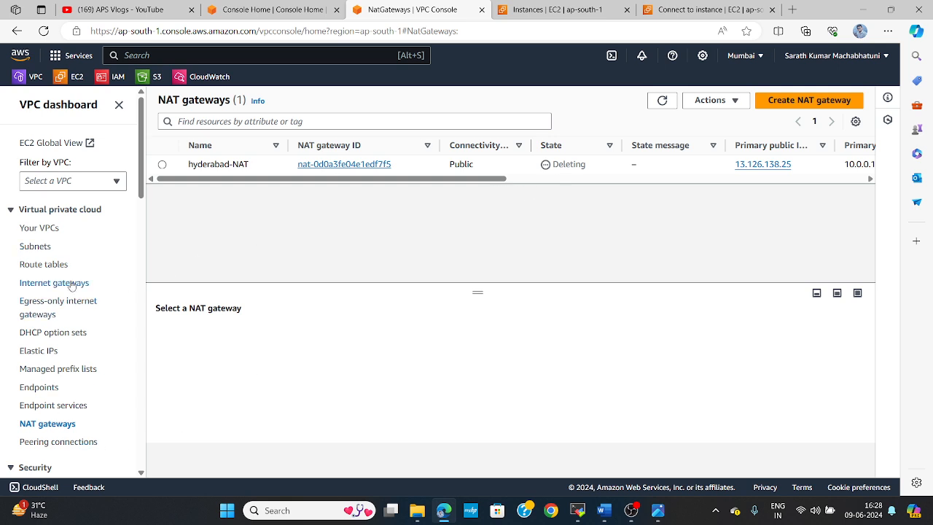
{"action": "left_click", "coordinate": [47, 284]}
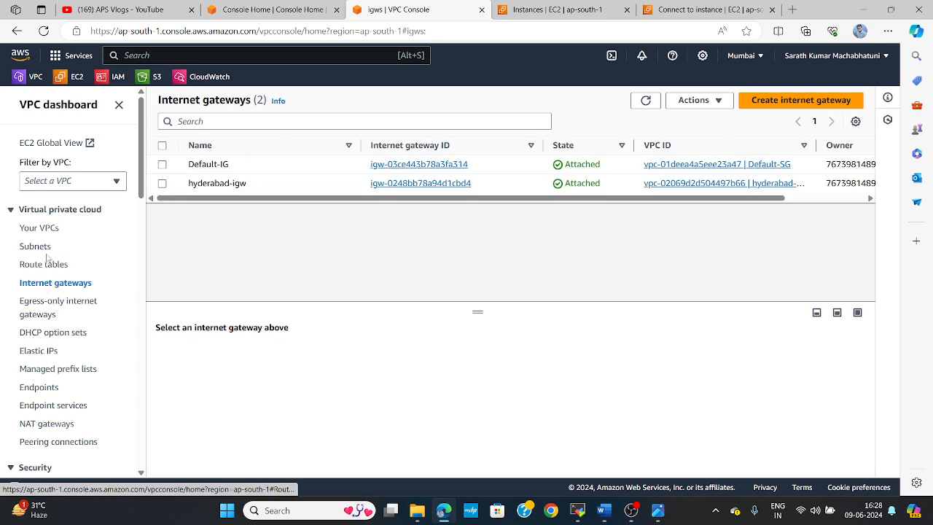
{"action": "left_click", "coordinate": [42, 229]}
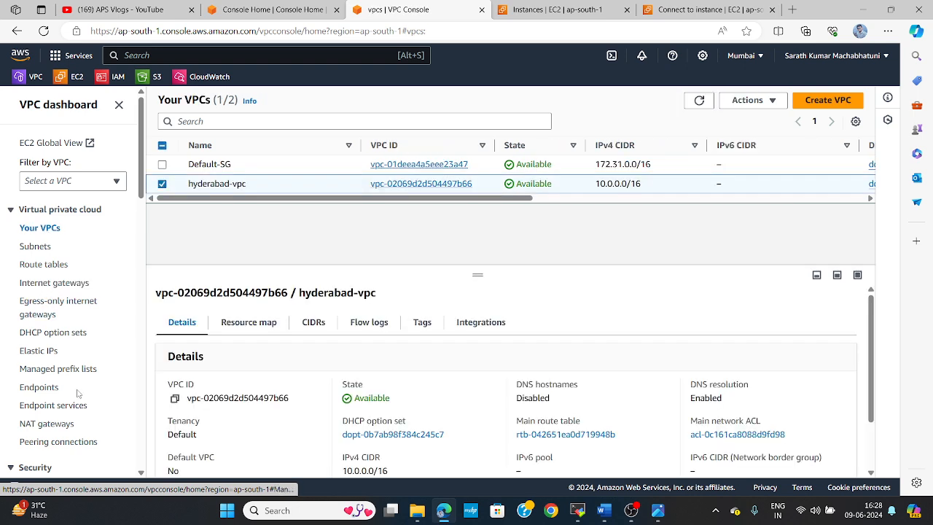
{"action": "left_click", "coordinate": [35, 350]}
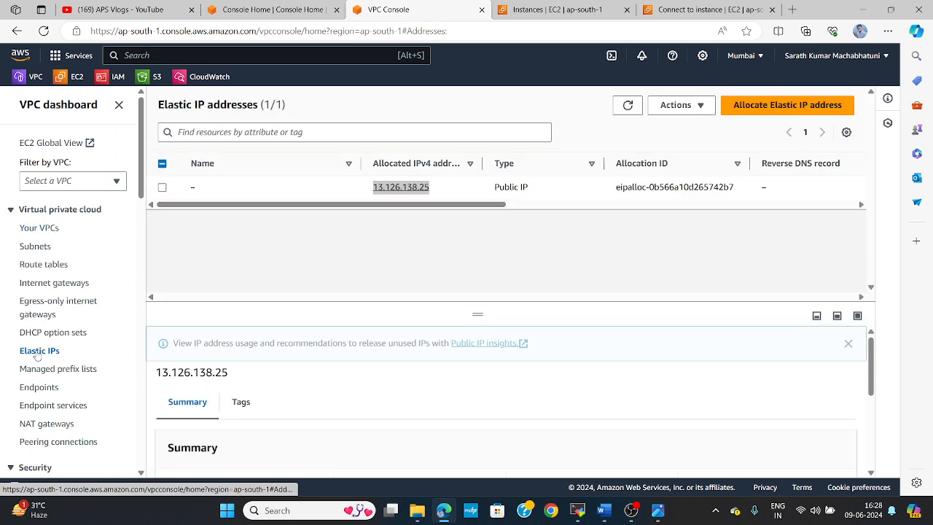
{"action": "left_click", "coordinate": [162, 188]}
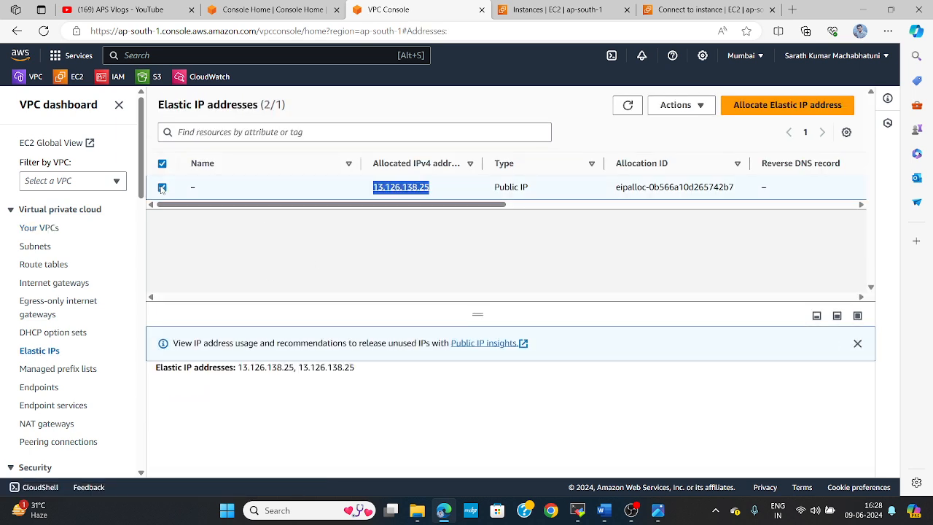
{"action": "left_click", "coordinate": [673, 107]}
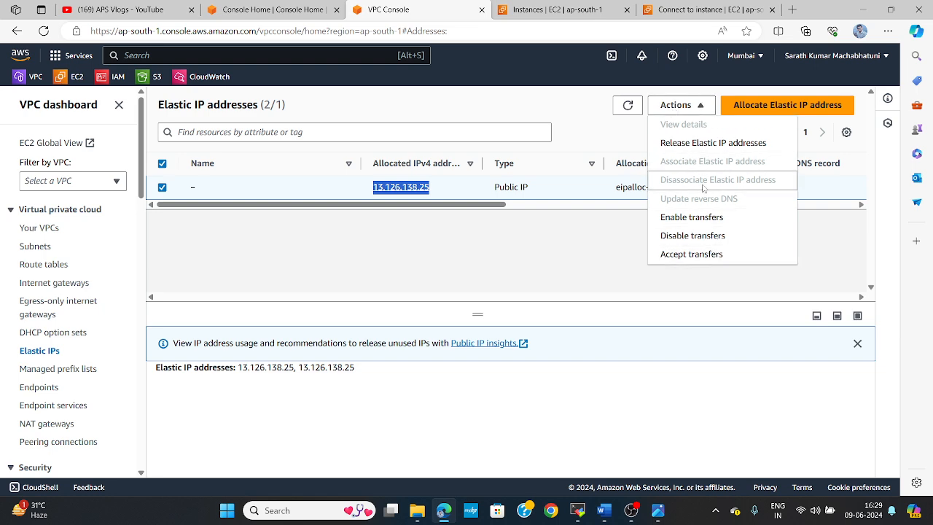
{"action": "left_click", "coordinate": [691, 144]}
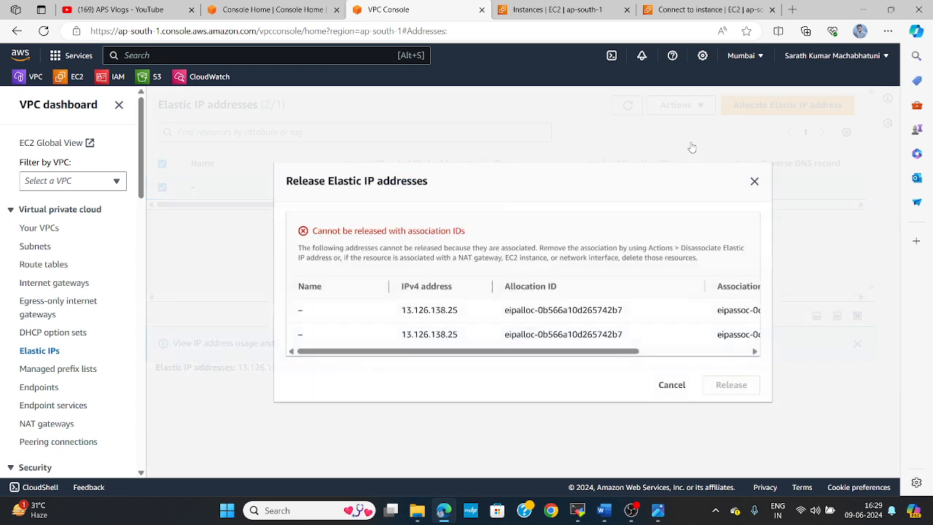
{"action": "left_click", "coordinate": [671, 385]}
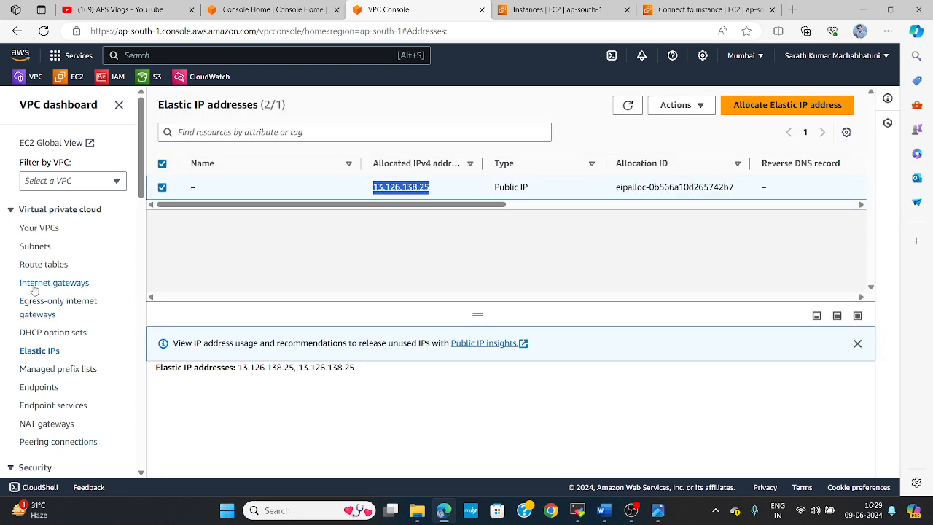
Check the state of the NAT gateway hyderabad-NAT, then try to delete hyderabad-vpc and review the blocking network interface.
{"action": "left_click", "coordinate": [45, 228]}
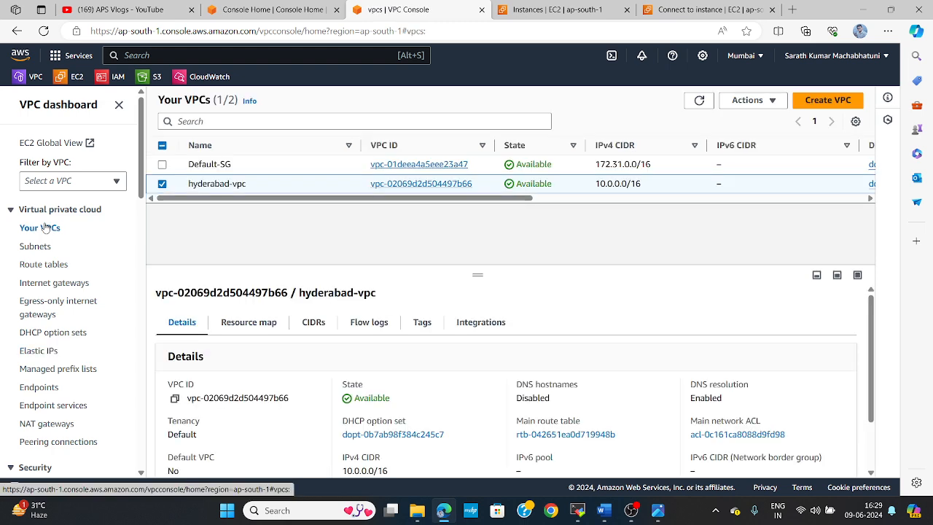
{"action": "left_click", "coordinate": [34, 424]}
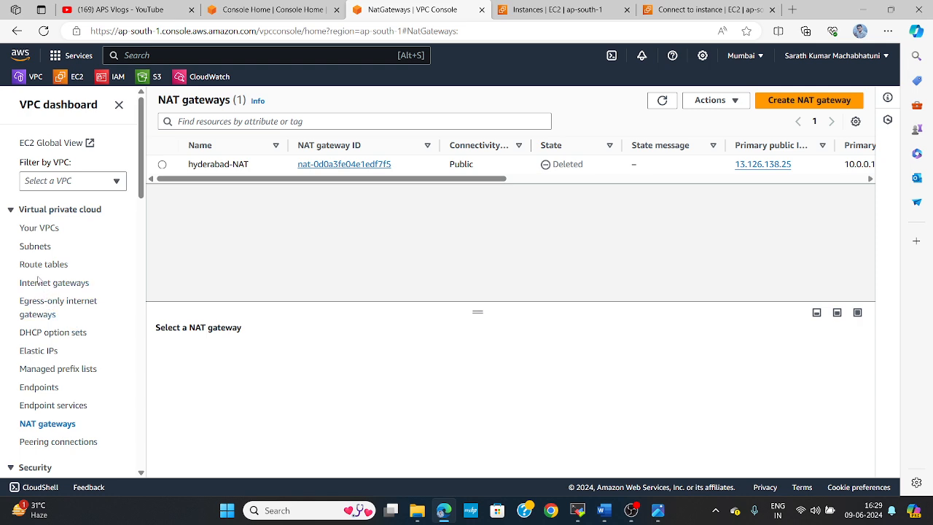
{"action": "left_click", "coordinate": [44, 230]}
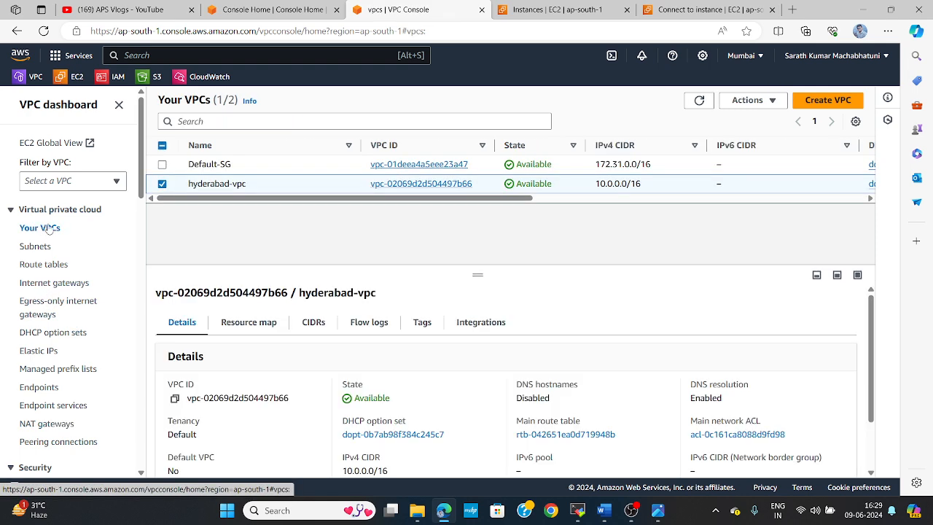
{"action": "left_click", "coordinate": [747, 100]}
{"action": "left_click", "coordinate": [769, 239]}
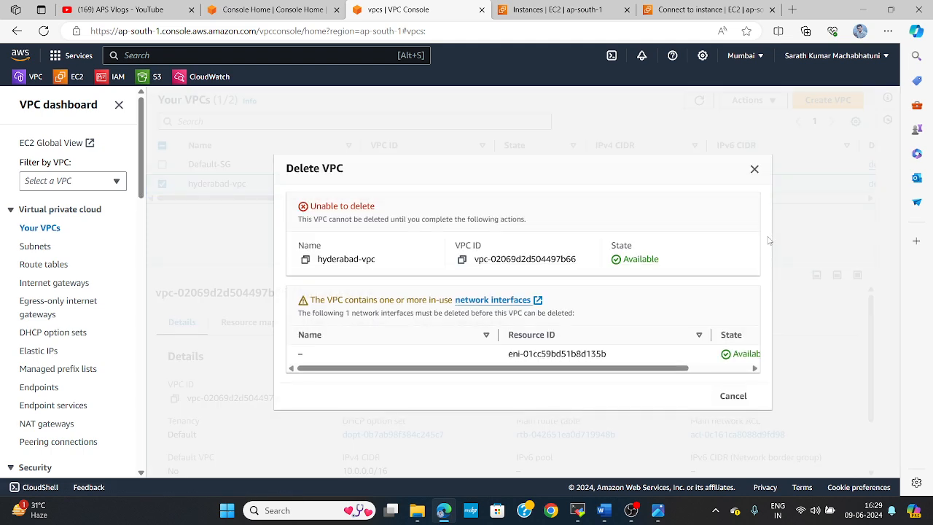
{"action": "scroll", "coordinate": [693, 349], "scroll_direction": "right", "scroll_amount": 2}
{"action": "scroll", "coordinate": [692, 350], "scroll_direction": "left", "scroll_amount": 2}
{"action": "left_click", "coordinate": [754, 169]}
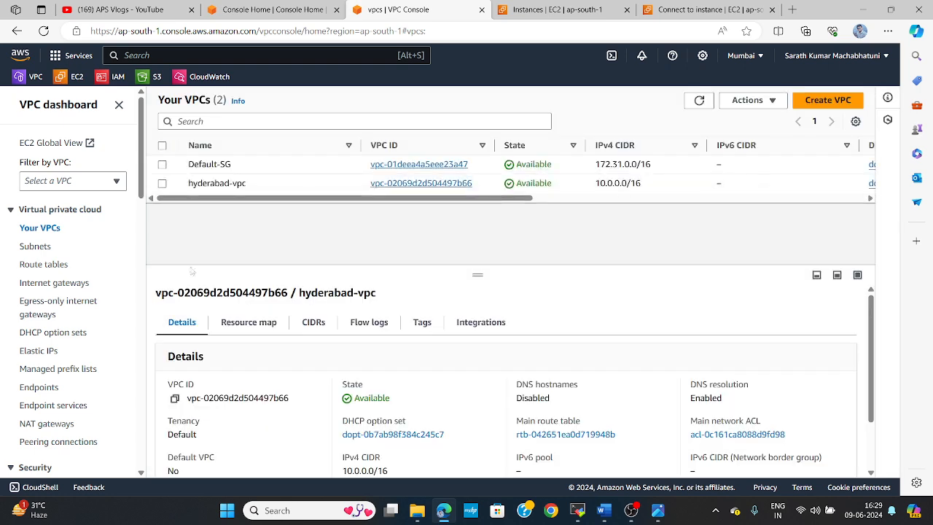
Try to delete hyd-public-route, hyd-private-route and the unnamed main route table of hyderabad-vpc.
{"action": "left_click", "coordinate": [53, 264]}
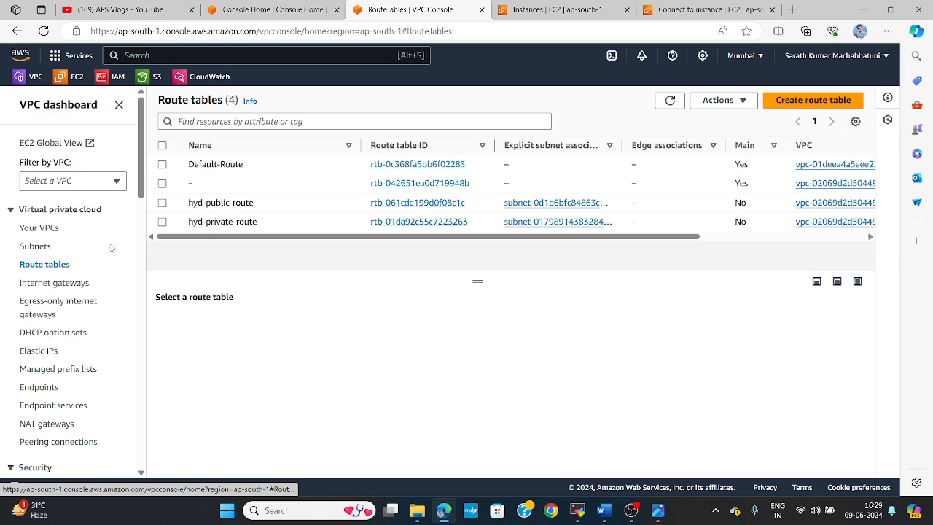
{"action": "left_click", "coordinate": [161, 203]}
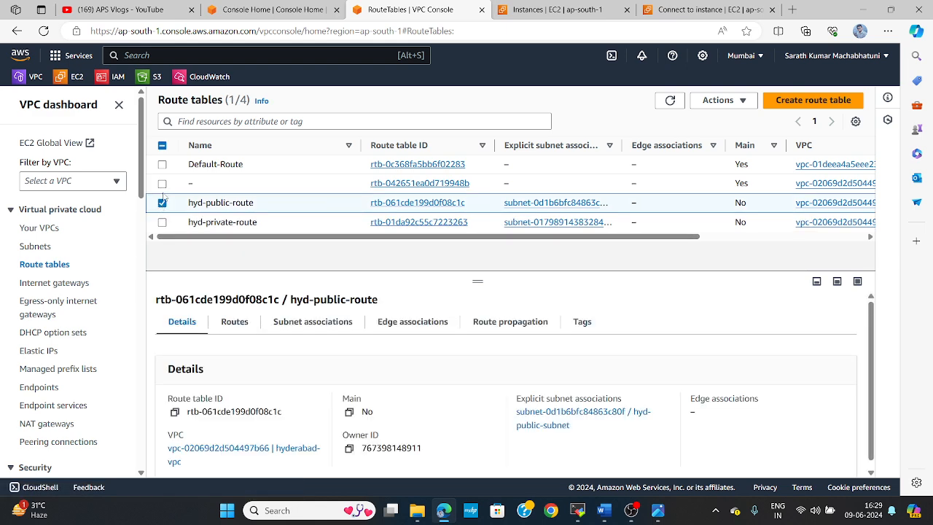
{"action": "left_click", "coordinate": [161, 183]}
{"action": "left_click", "coordinate": [161, 222]}
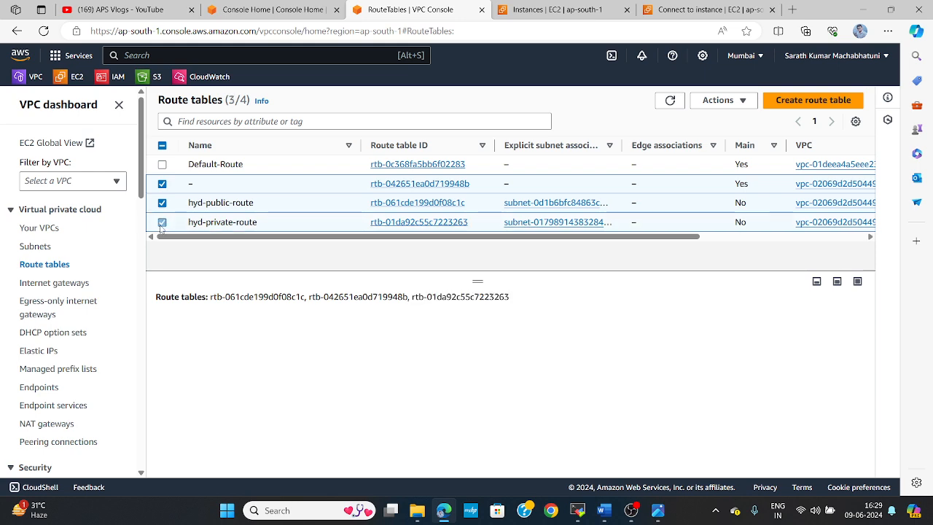
{"action": "left_click", "coordinate": [737, 100]}
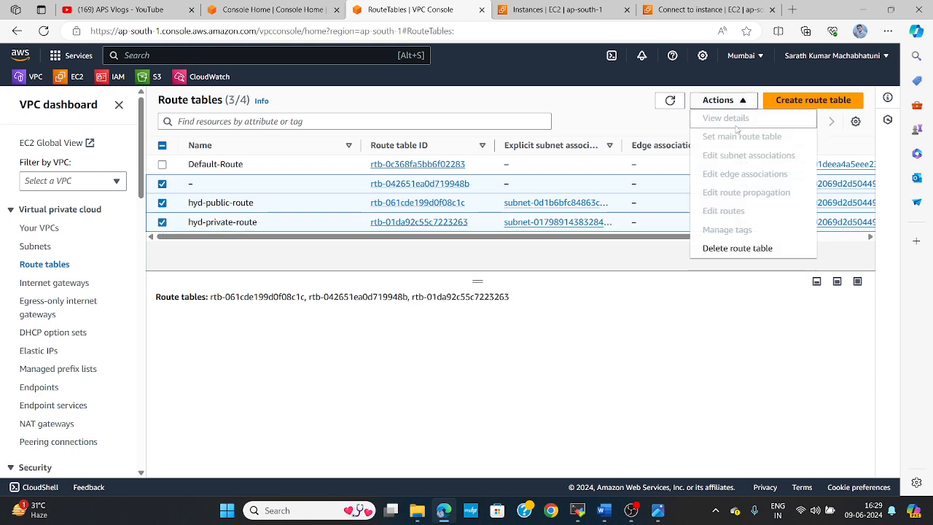
{"action": "left_click", "coordinate": [738, 248]}
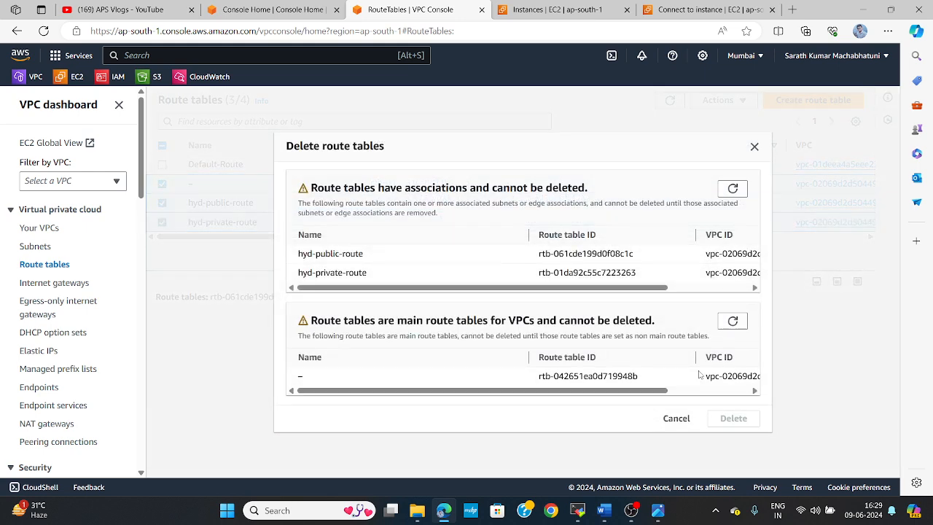
{"action": "left_click", "coordinate": [753, 148]}
Try to delete the security group HYD-SG and dismiss the deletion dialog.
{"action": "scroll", "coordinate": [120, 366], "scroll_direction": "down", "scroll_amount": 3}
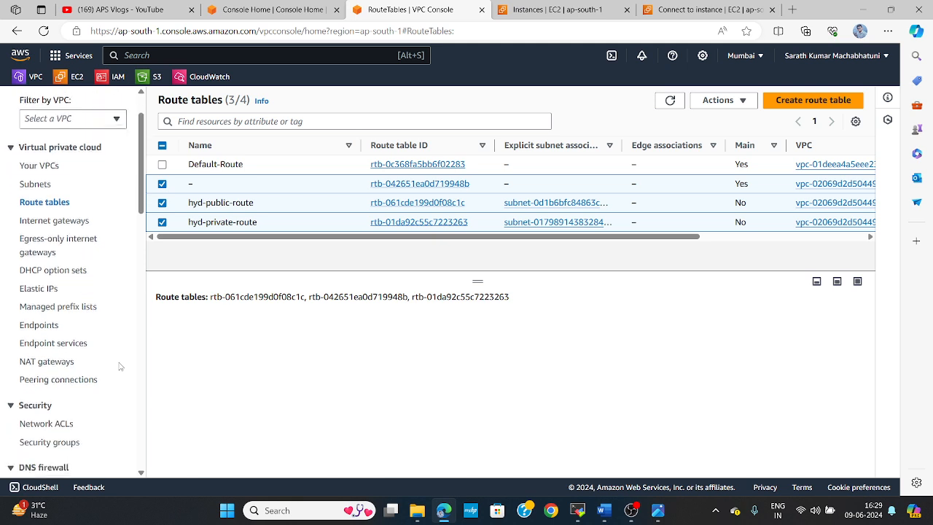
{"action": "scroll", "coordinate": [54, 379], "scroll_direction": "down", "scroll_amount": 1}
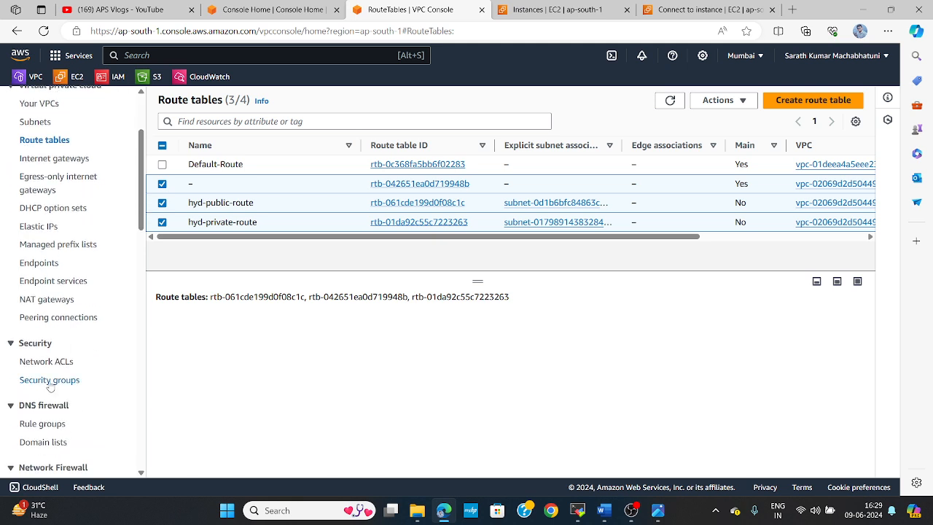
{"action": "left_click", "coordinate": [49, 380]}
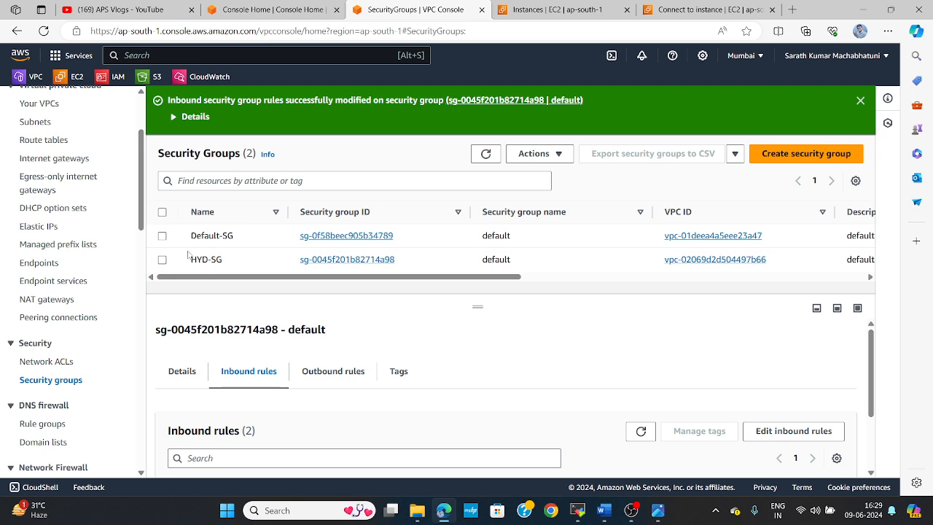
{"action": "left_click", "coordinate": [163, 260]}
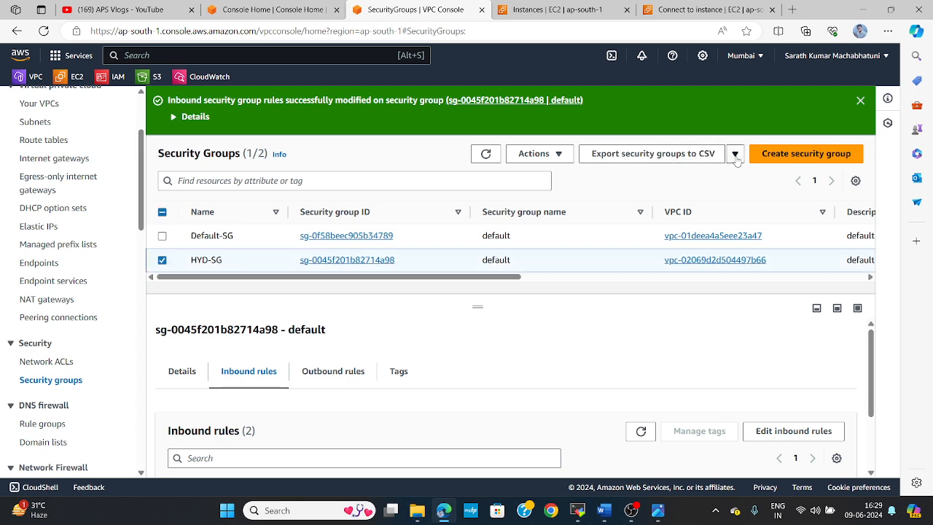
{"action": "left_click", "coordinate": [547, 155]}
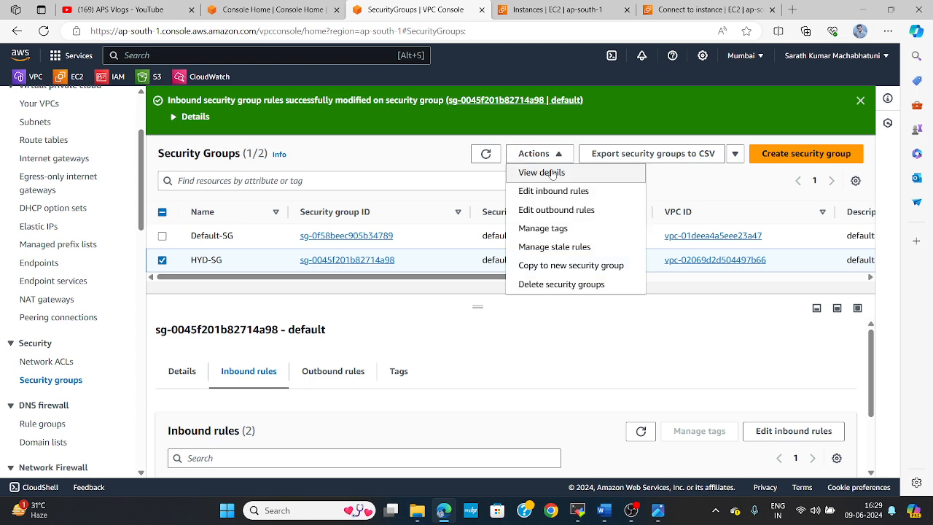
{"action": "left_click", "coordinate": [567, 284]}
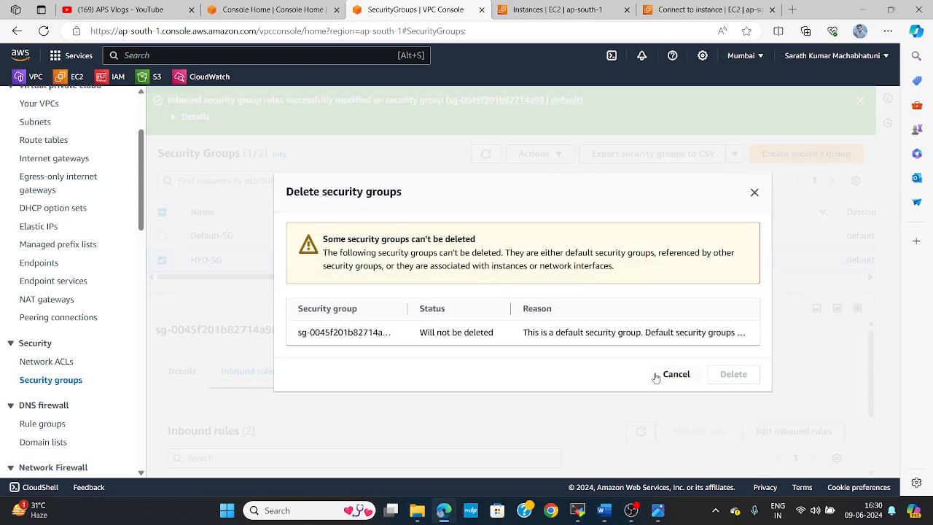
{"action": "left_click", "coordinate": [675, 380]}
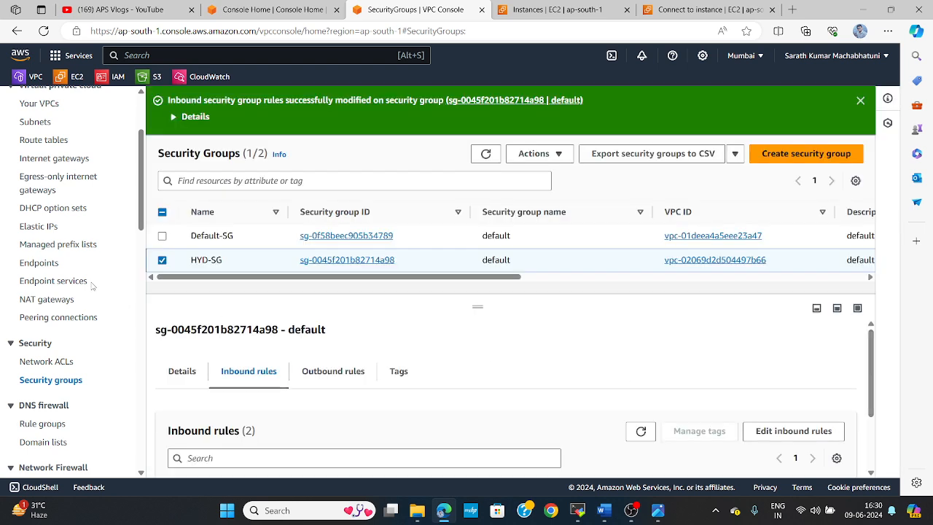
Try to release the Elastic IP address 13.126.138.25 and inspect its association ID.
{"action": "scroll", "coordinate": [93, 286], "scroll_direction": "up", "scroll_amount": 1}
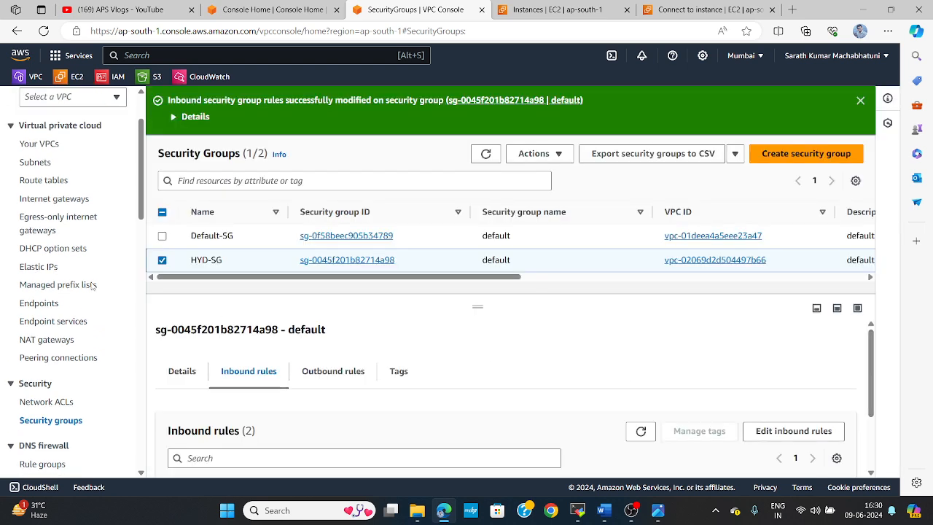
{"action": "left_click", "coordinate": [42, 270]}
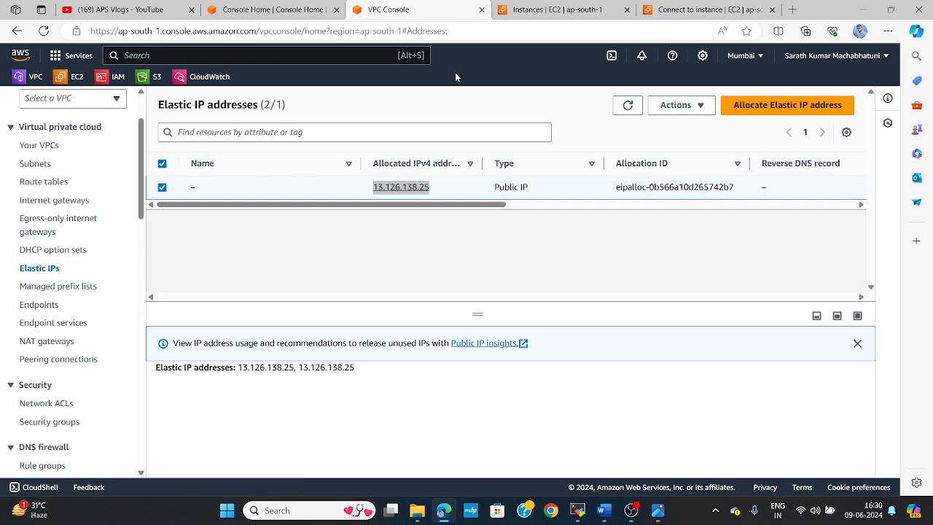
{"action": "left_click", "coordinate": [676, 105]}
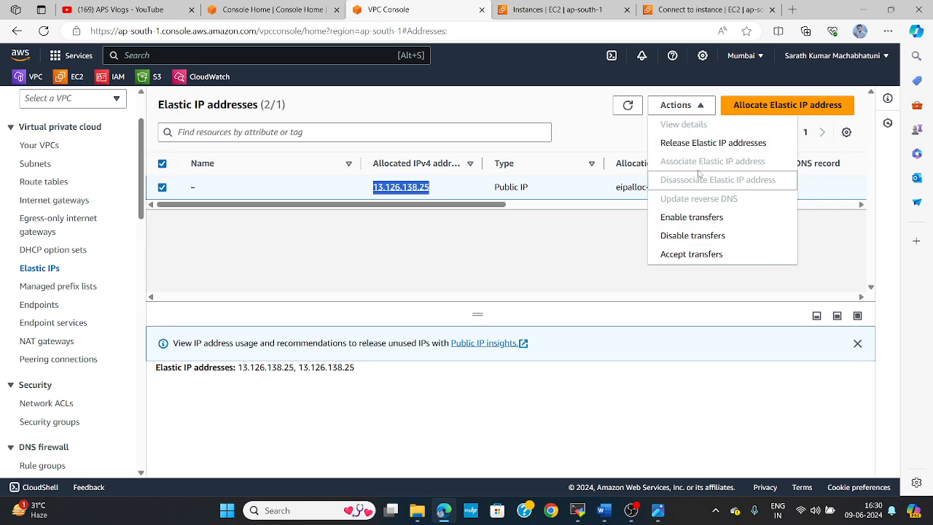
{"action": "left_click", "coordinate": [691, 144]}
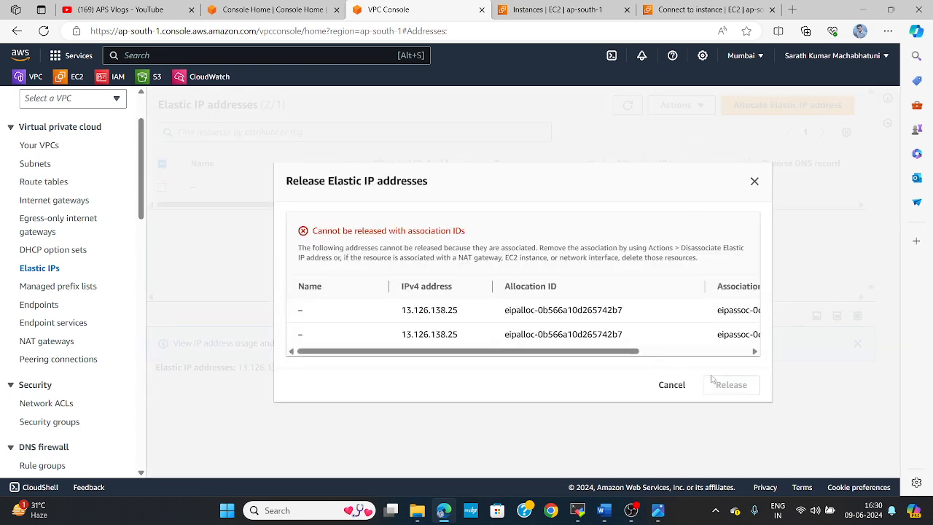
{"action": "scroll", "coordinate": [645, 336], "scroll_direction": "right", "scroll_amount": 3}
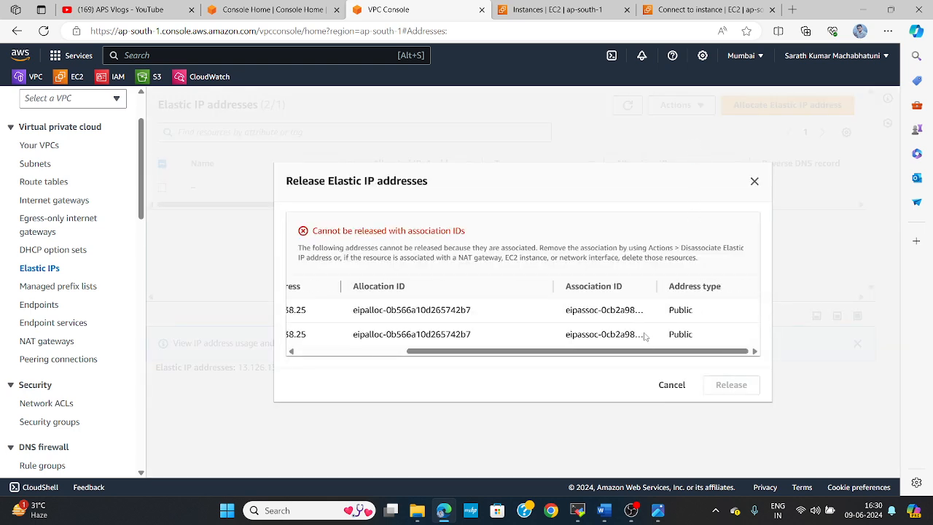
Refresh the EC2 instances list to check the states of private-hyd-server and hyd-public-server, and cancel the pending Elastic IP release.
{"action": "left_click", "coordinate": [545, 5]}
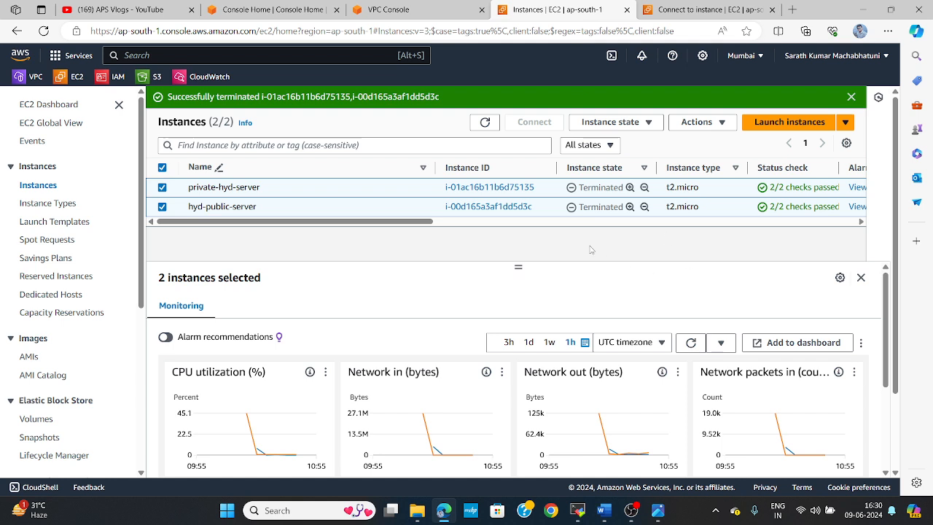
{"action": "left_click", "coordinate": [484, 122]}
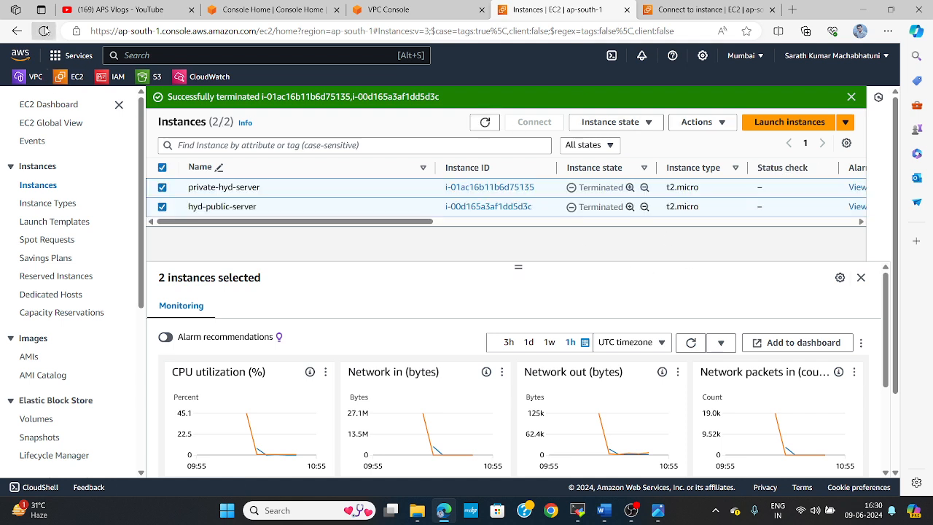
{"action": "left_click", "coordinate": [43, 31]}
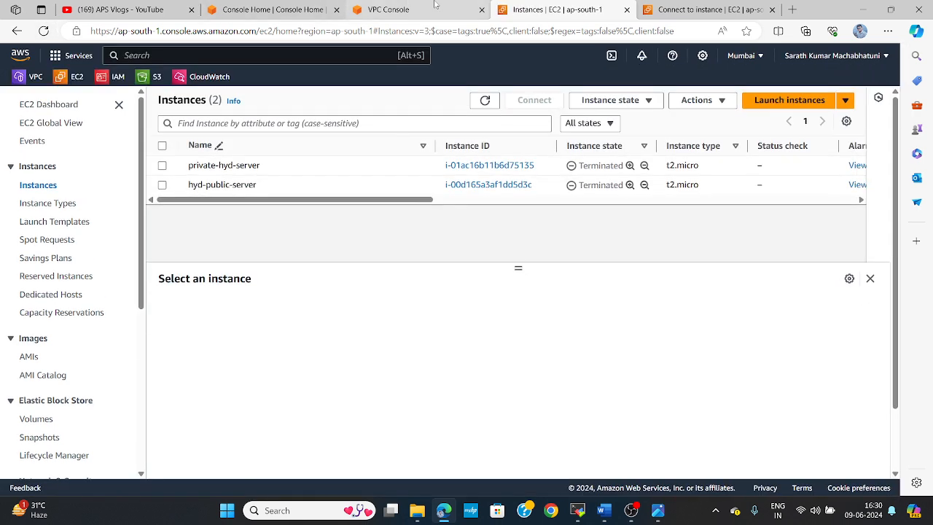
{"action": "left_click", "coordinate": [435, 7]}
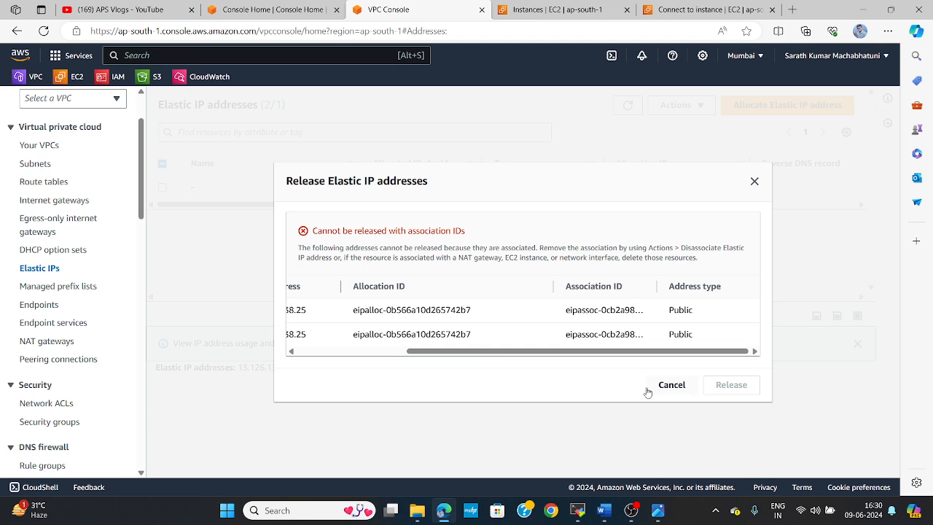
{"action": "left_click", "coordinate": [671, 385]}
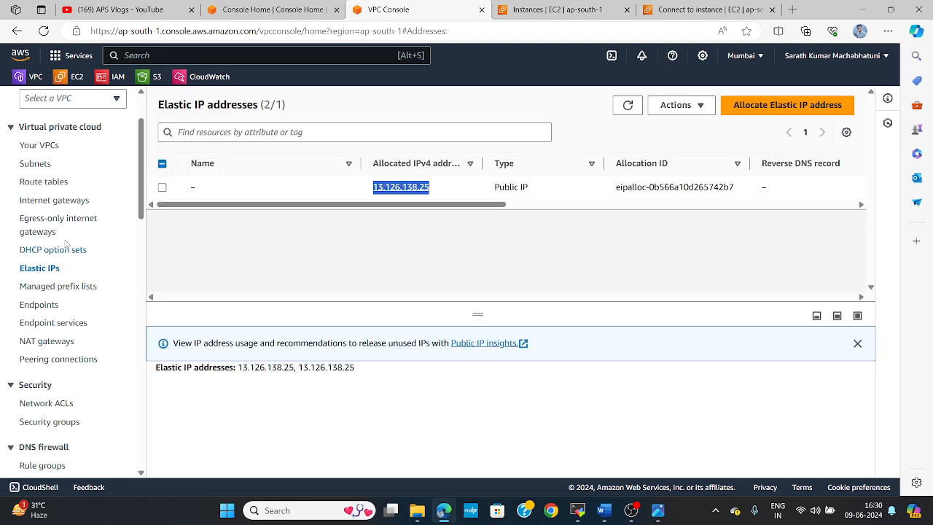
Reload the Elastic IP list, recheck the state of hyderabad-NAT and retry releasing 13.126.138.25.
{"action": "left_click", "coordinate": [44, 31]}
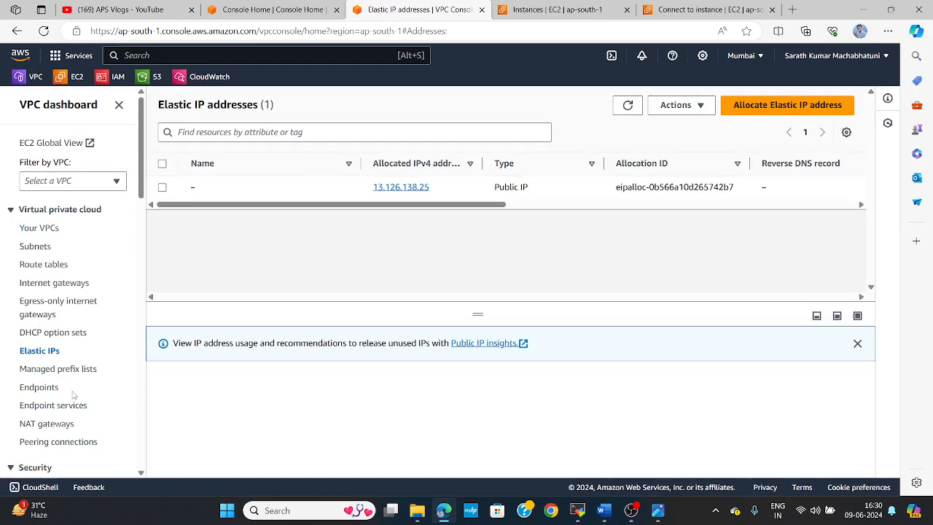
{"action": "left_click", "coordinate": [46, 424]}
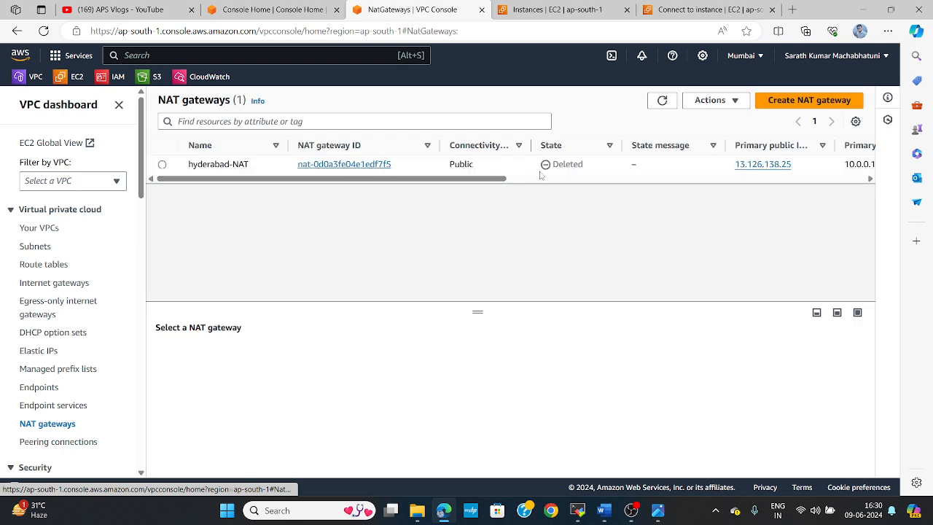
{"action": "left_click", "coordinate": [39, 351]}
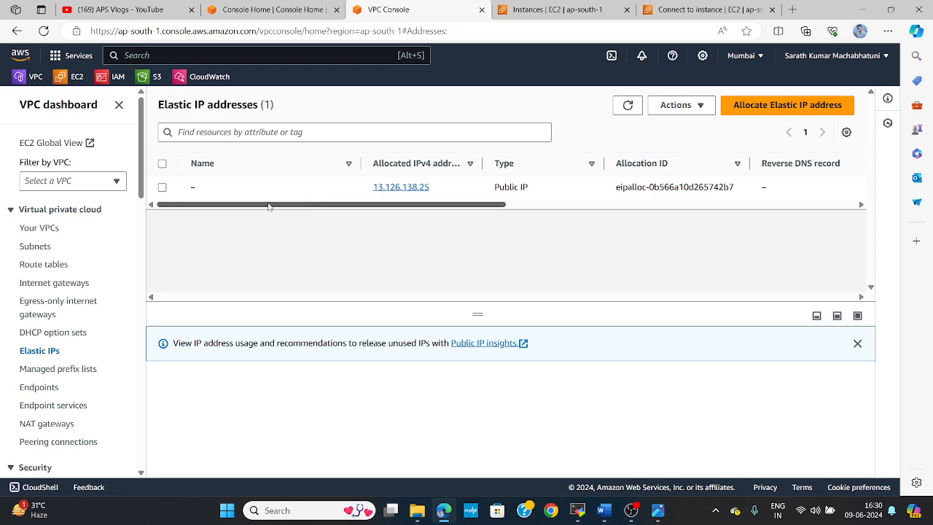
{"action": "left_click", "coordinate": [162, 187]}
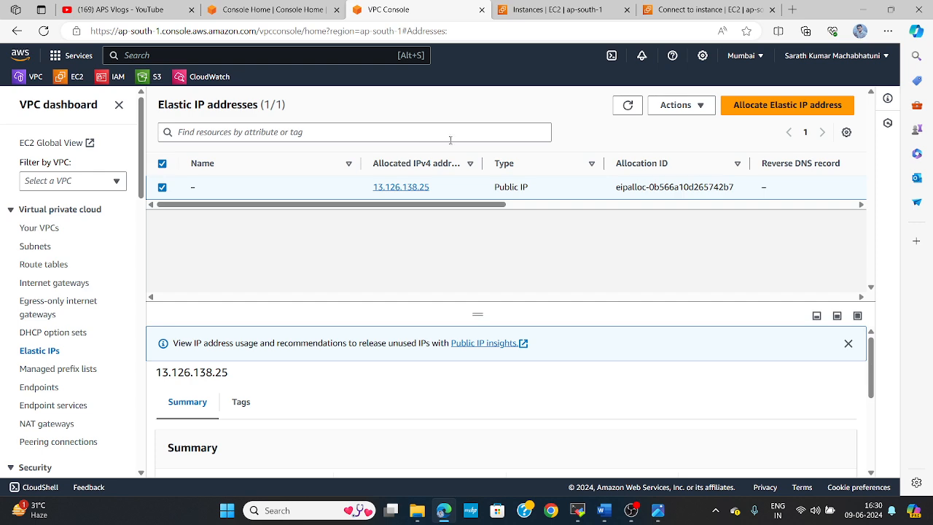
{"action": "left_click", "coordinate": [689, 105]}
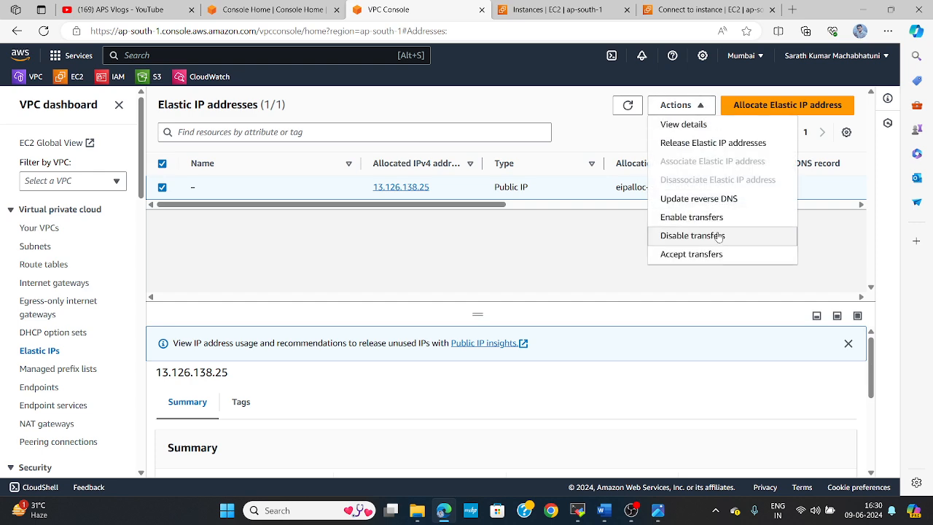
{"action": "left_click", "coordinate": [689, 144]}
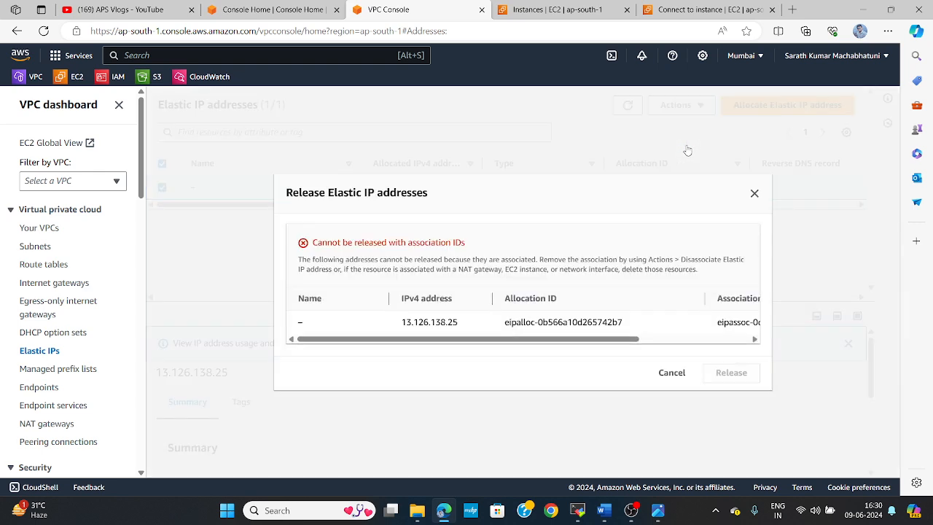
{"action": "left_click", "coordinate": [683, 376]}
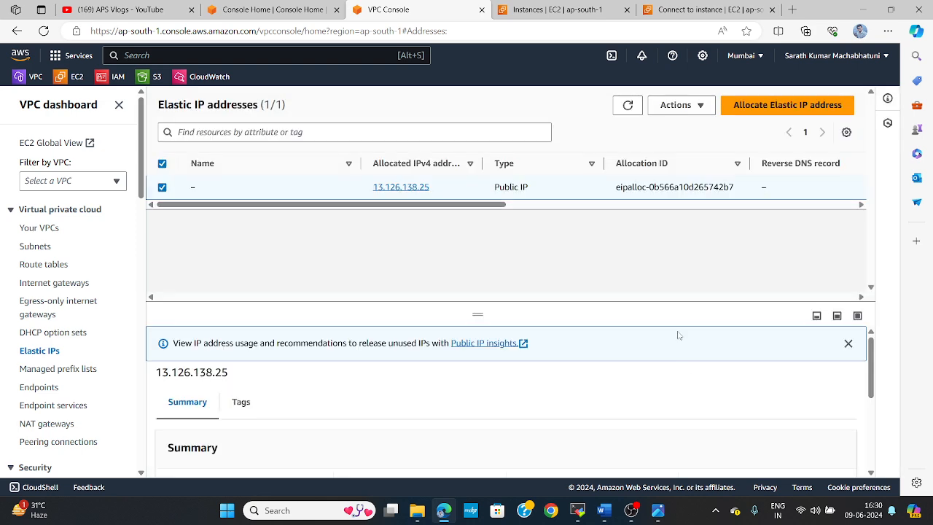
Try to delete the VPC hyderabad-vpc and dismiss the deletion dialog.
{"action": "left_click", "coordinate": [43, 228]}
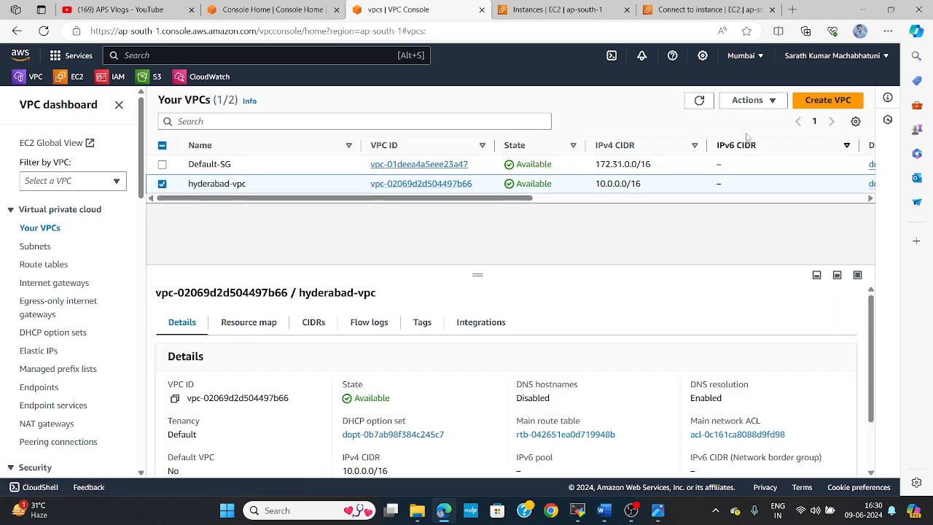
{"action": "left_click", "coordinate": [747, 102]}
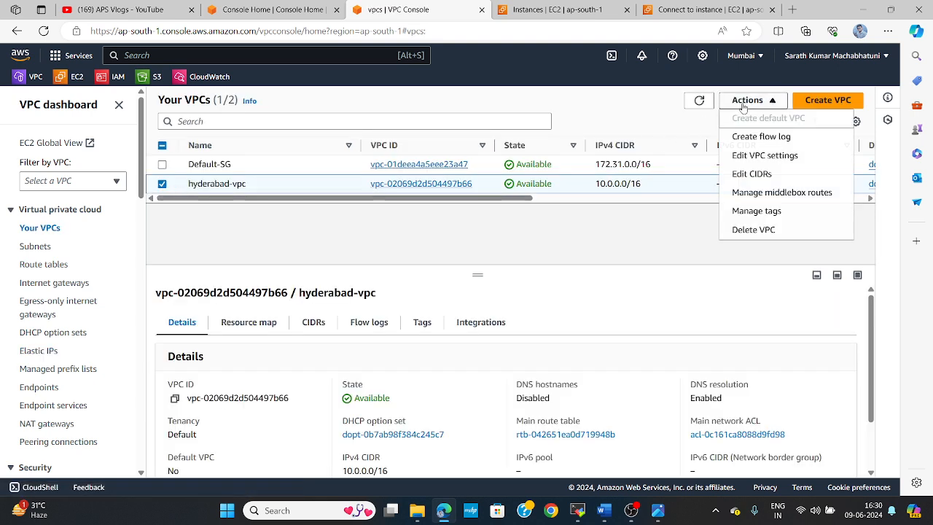
{"action": "left_click", "coordinate": [754, 230]}
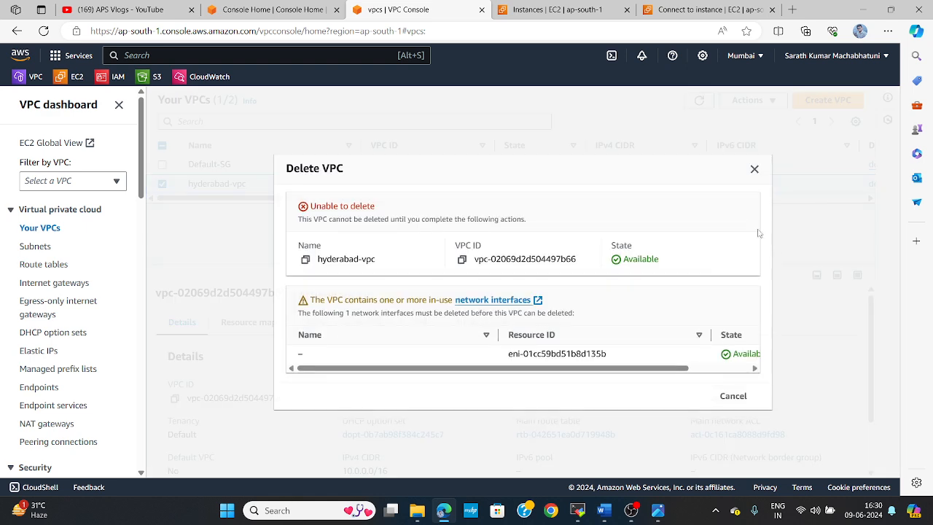
{"action": "left_click", "coordinate": [732, 396]}
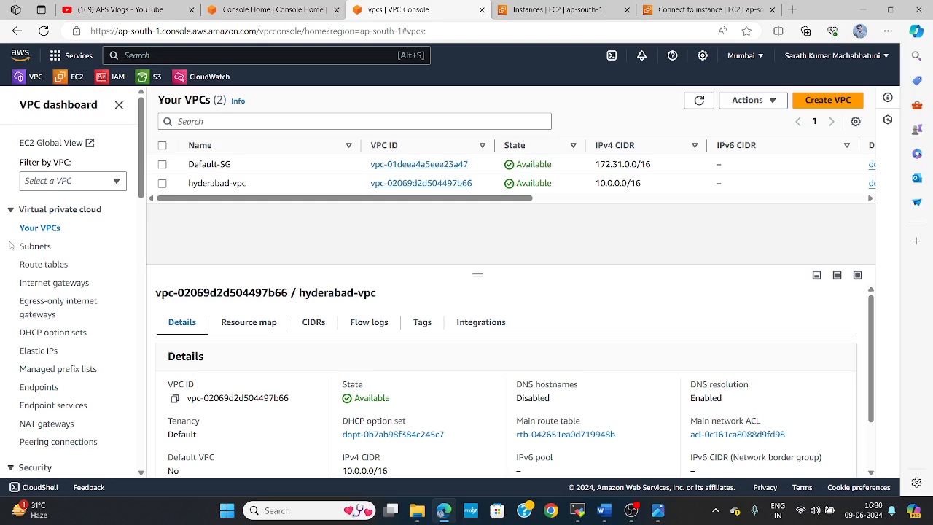
Detach the internet gateway hyderabad-igw from its VPC and confirm the detachment.
{"action": "left_click", "coordinate": [58, 286]}
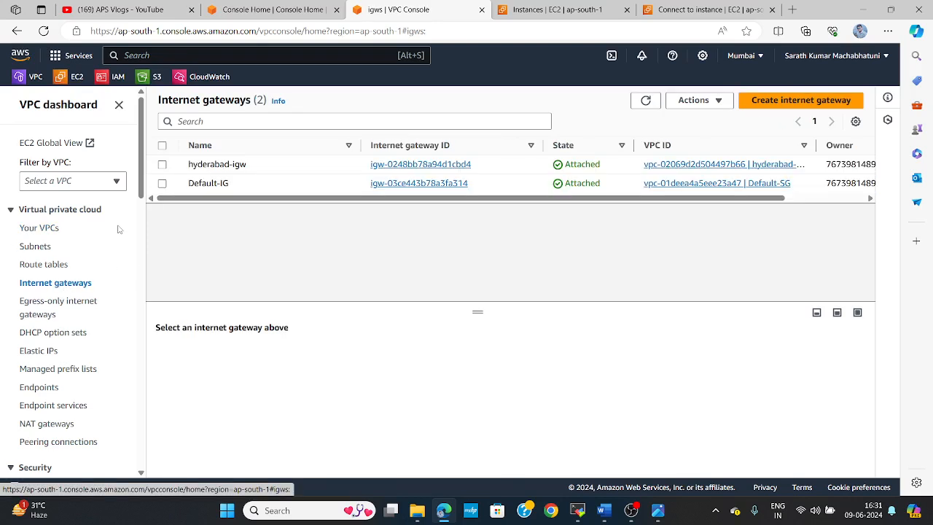
{"action": "left_click", "coordinate": [166, 166]}
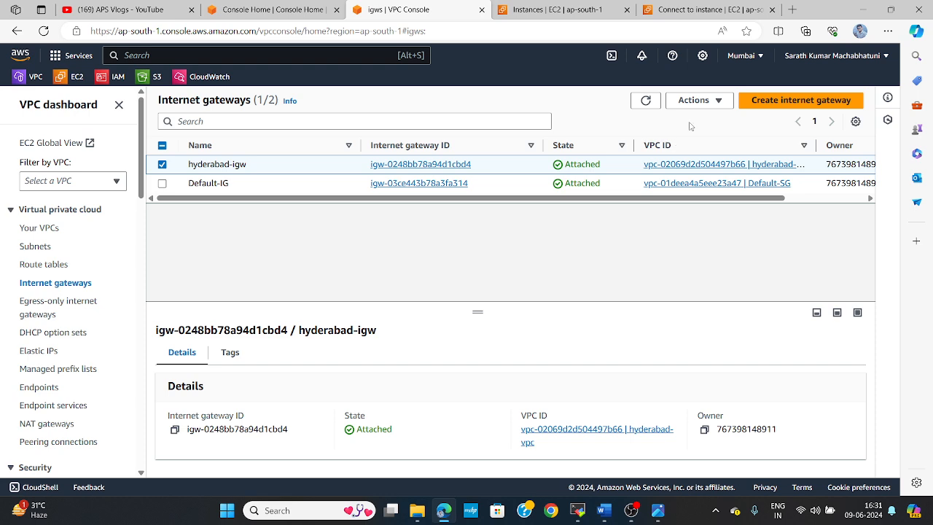
{"action": "left_click", "coordinate": [701, 102]}
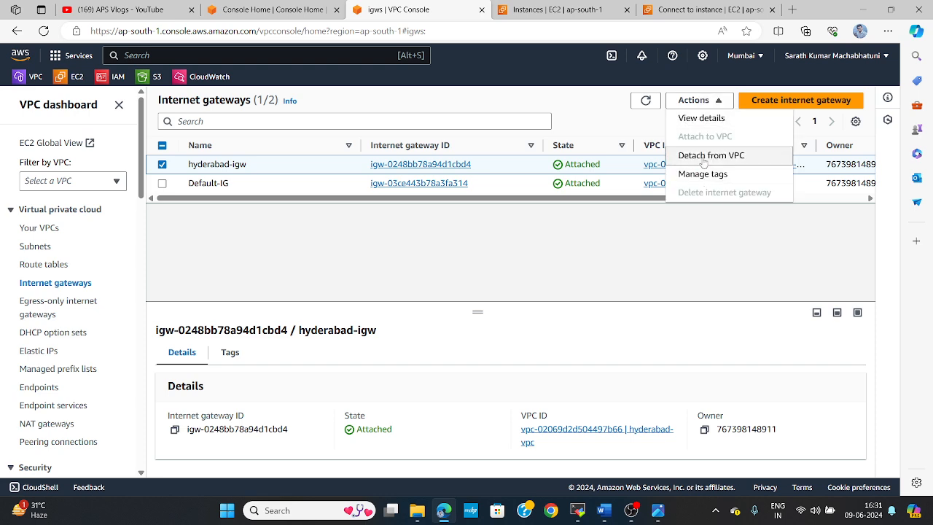
{"action": "left_click", "coordinate": [704, 156]}
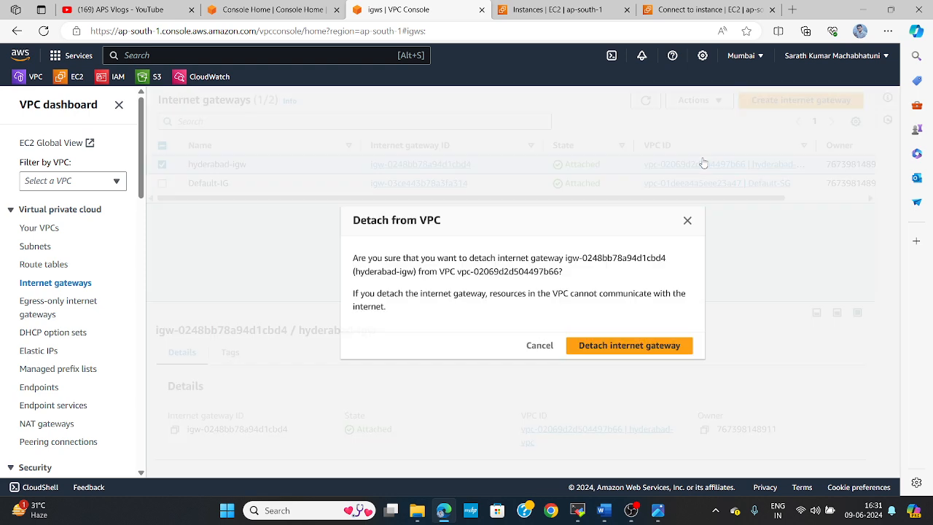
{"action": "left_click", "coordinate": [628, 349]}
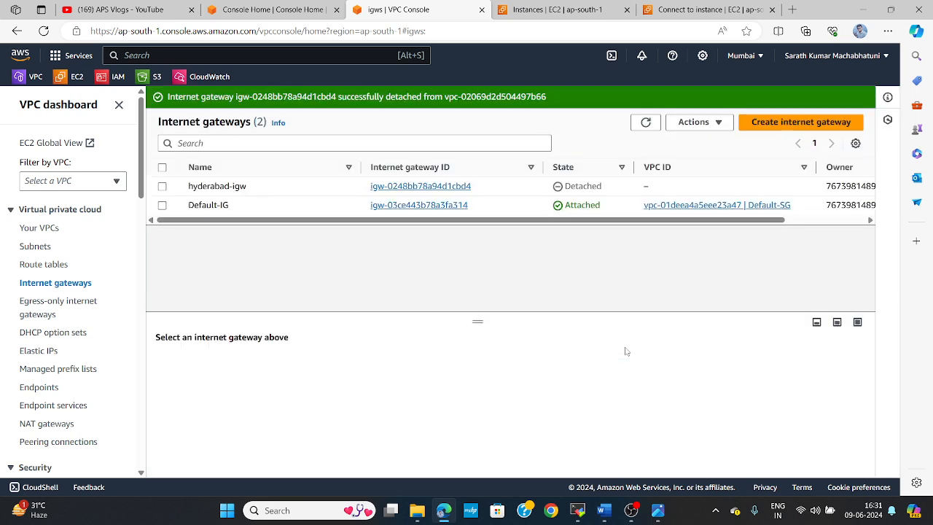
Delete the VPC hyderabad-vpc together with its subnets and route tables, confirming with "delete".
{"action": "left_click", "coordinate": [40, 227]}
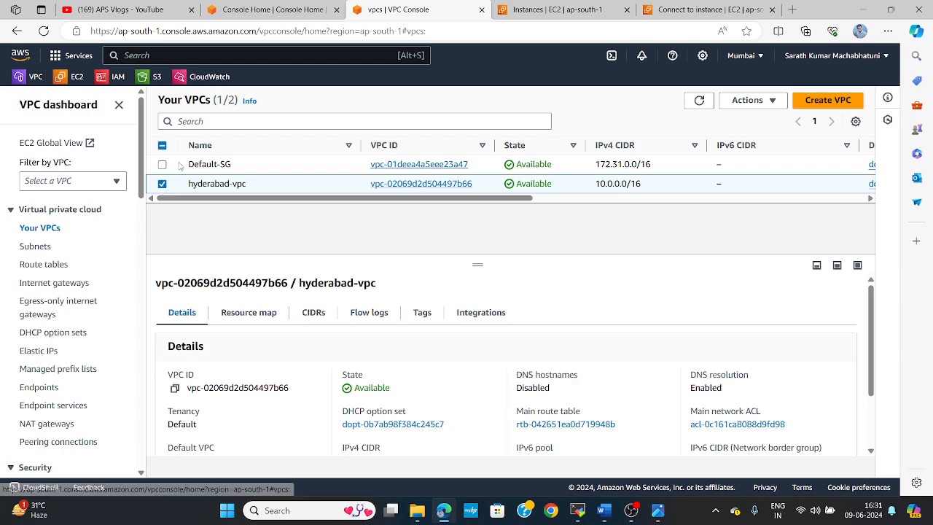
{"action": "left_click", "coordinate": [757, 102]}
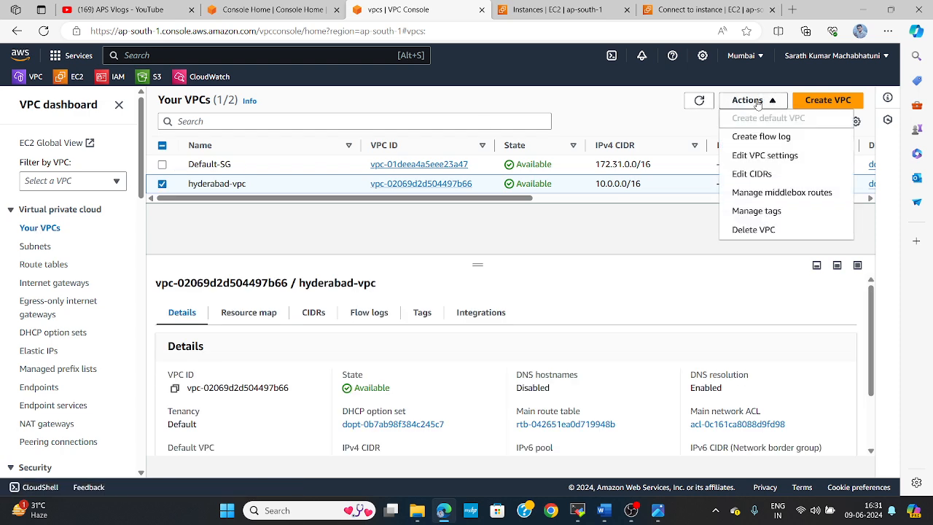
{"action": "left_click", "coordinate": [754, 230]}
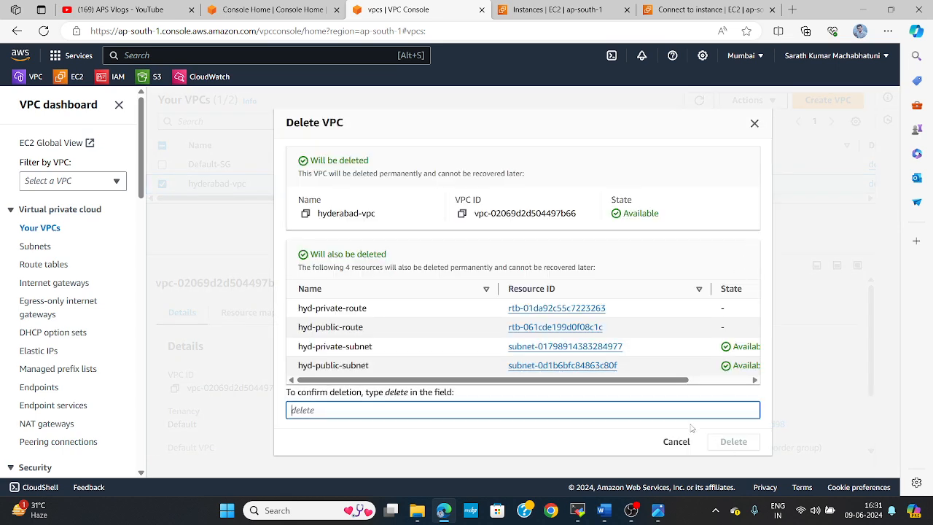
{"action": "type", "text": "delete"}
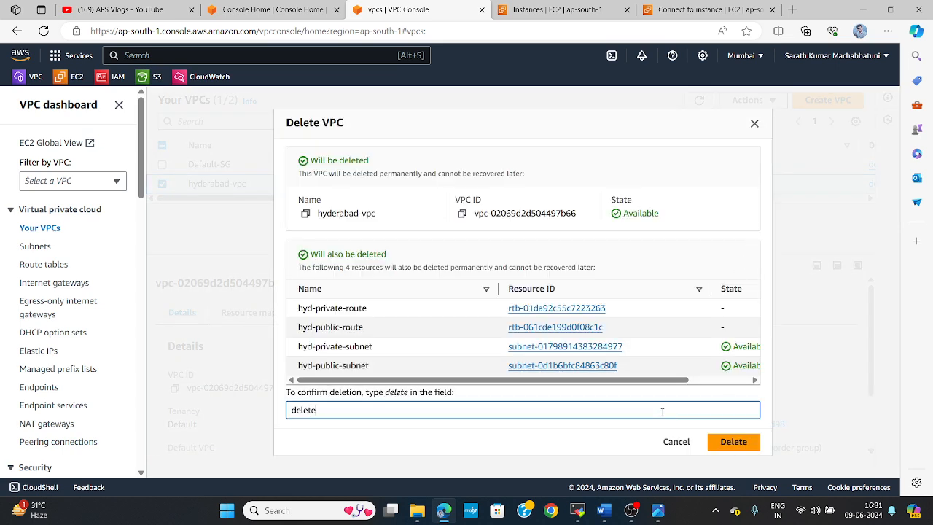
{"action": "left_click", "coordinate": [732, 442]}
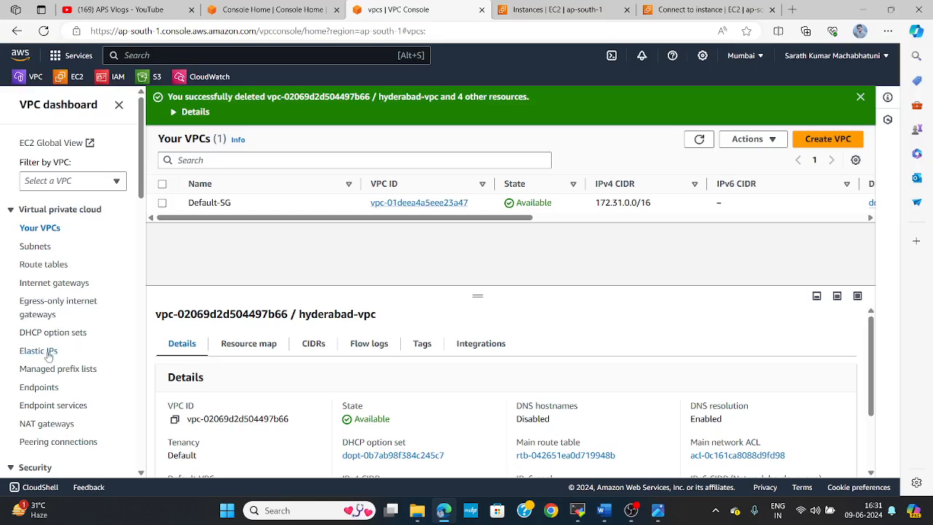
Try to release the Elastic IP address 13.126.138.25 and cancel the release dialog.
{"action": "left_click", "coordinate": [44, 352]}
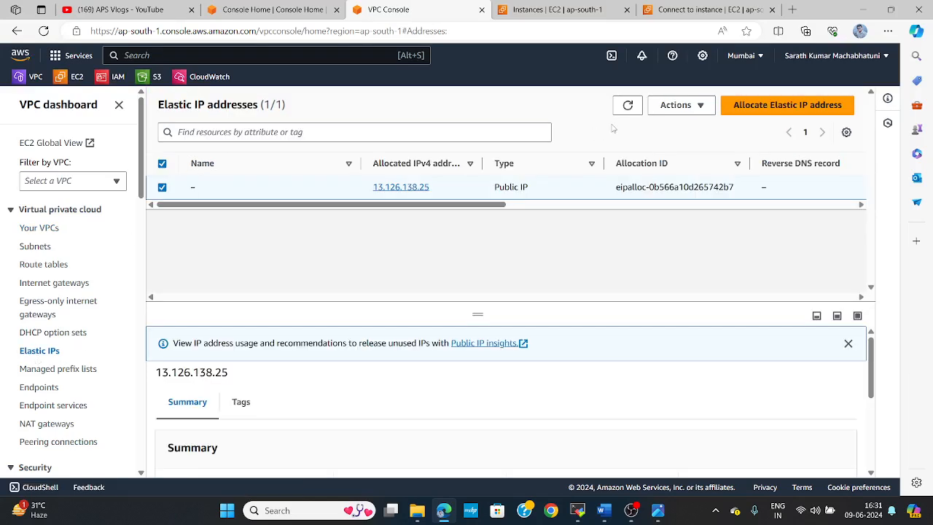
{"action": "left_click", "coordinate": [676, 105]}
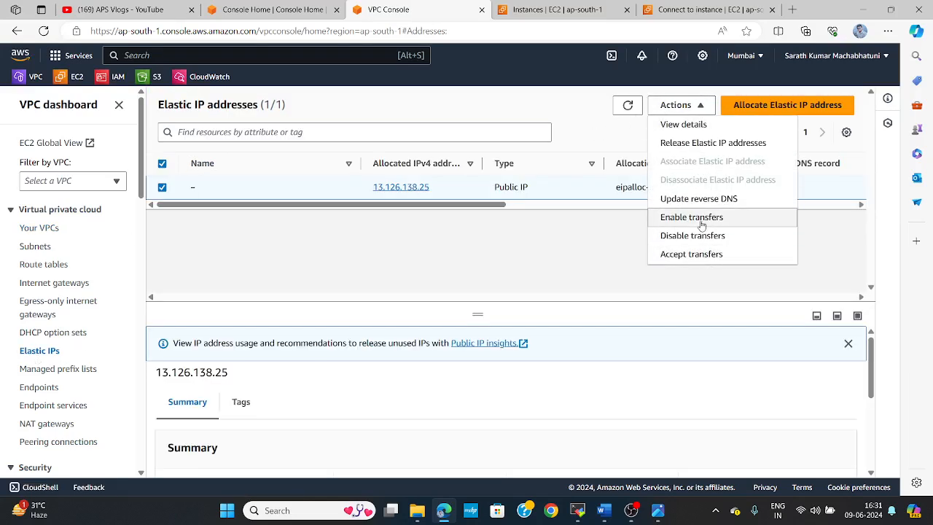
{"action": "left_click", "coordinate": [701, 143]}
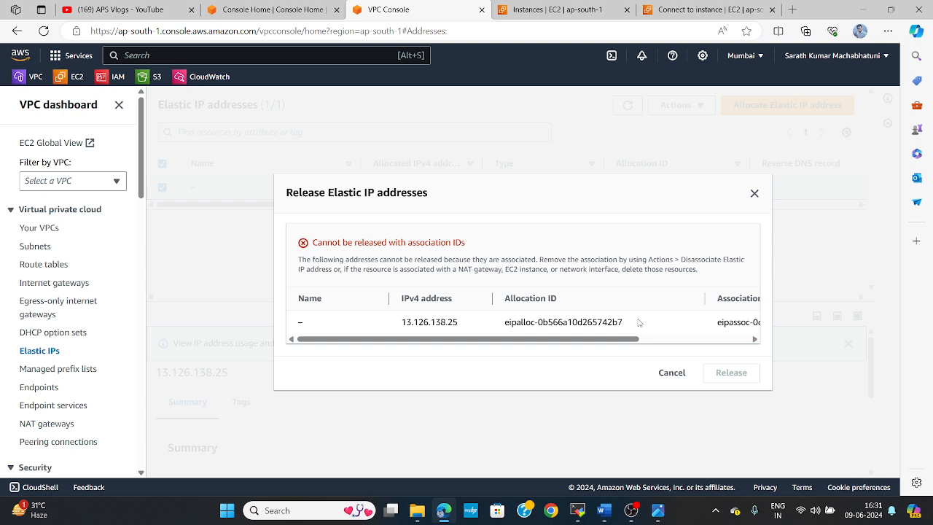
{"action": "left_click_drag", "start_coordinate": [639, 326], "coordinate": [674, 372]}
{"action": "left_click", "coordinate": [674, 372]}
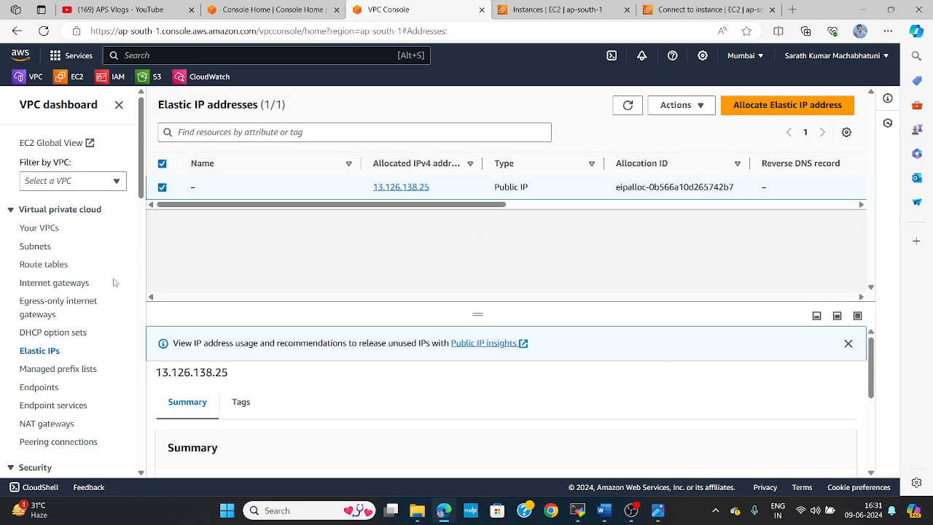
Check the subnets list, then try to delete hyd-private-route, hyd-public-route and the unnamed route table, and close the dialog.
{"action": "left_click_drag", "start_coordinate": [44, 221], "coordinate": [40, 251]}
{"action": "left_click", "coordinate": [40, 252]}
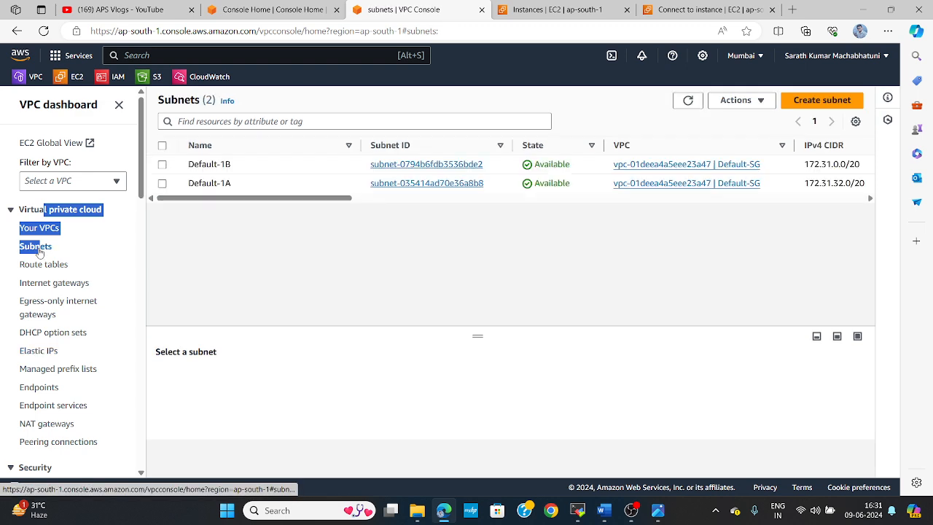
{"action": "left_click", "coordinate": [44, 265]}
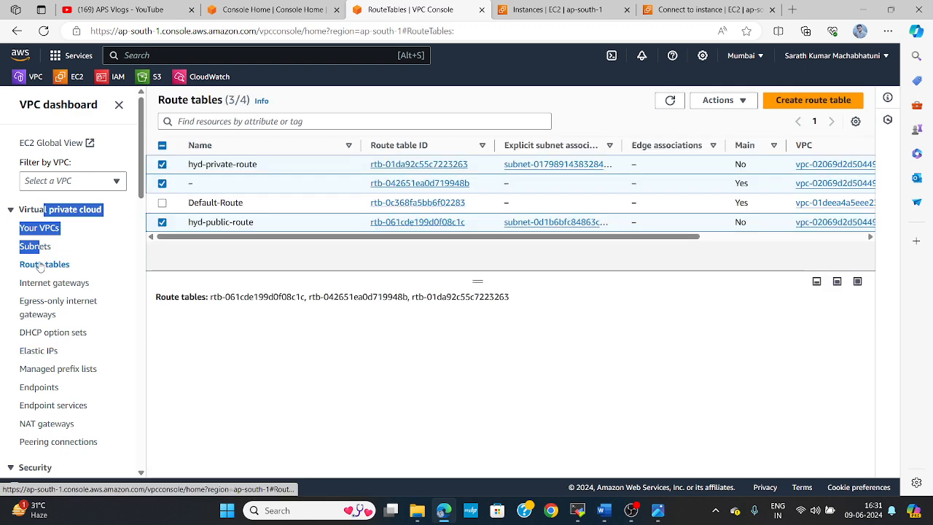
{"action": "left_click", "coordinate": [739, 101]}
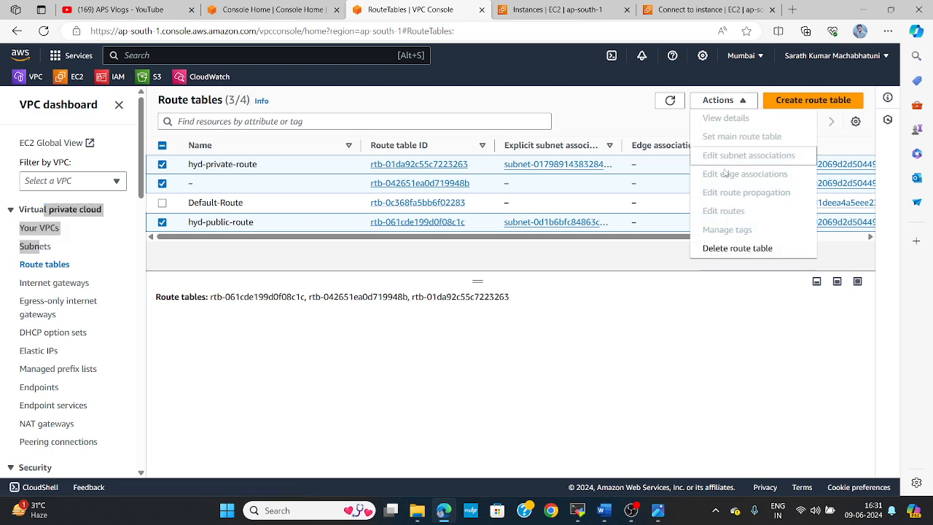
{"action": "left_click", "coordinate": [736, 248]}
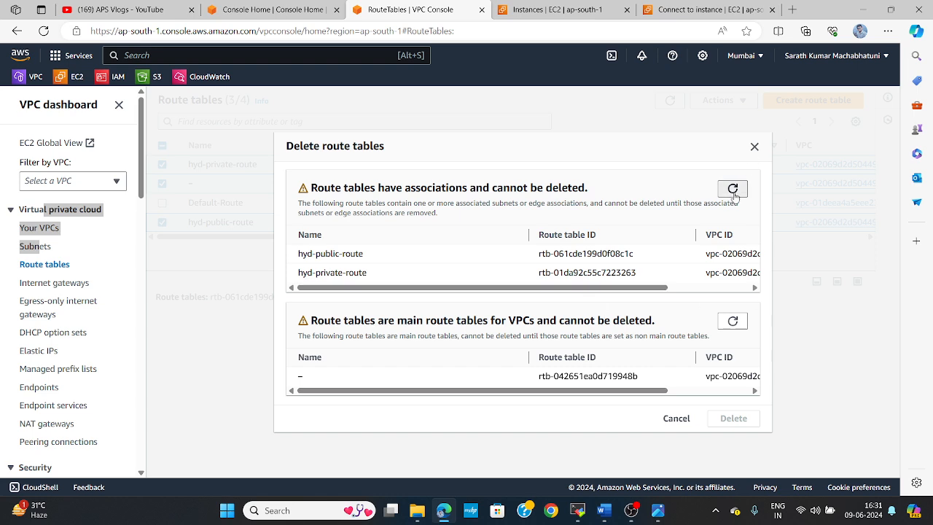
{"action": "left_click", "coordinate": [754, 147]}
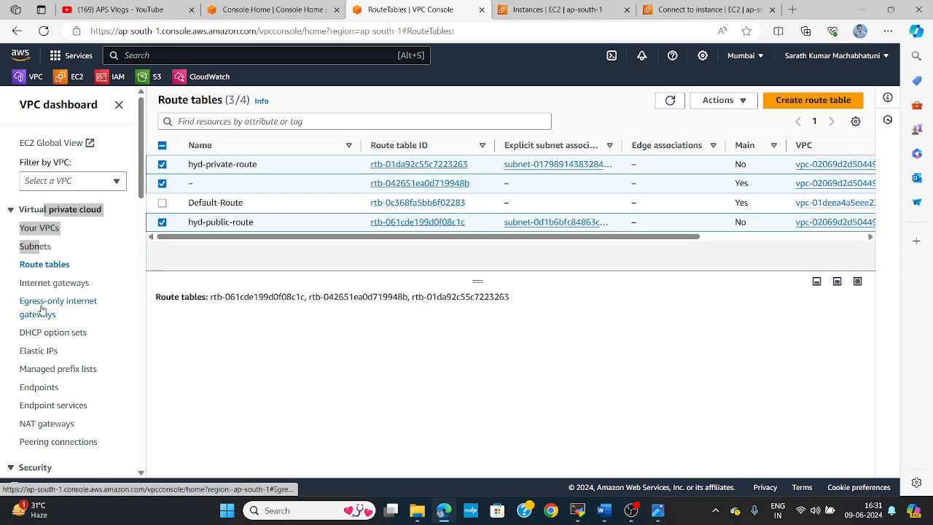
Release the Elastic IP address 13.126.138.25 from the account.
{"action": "left_click", "coordinate": [38, 424]}
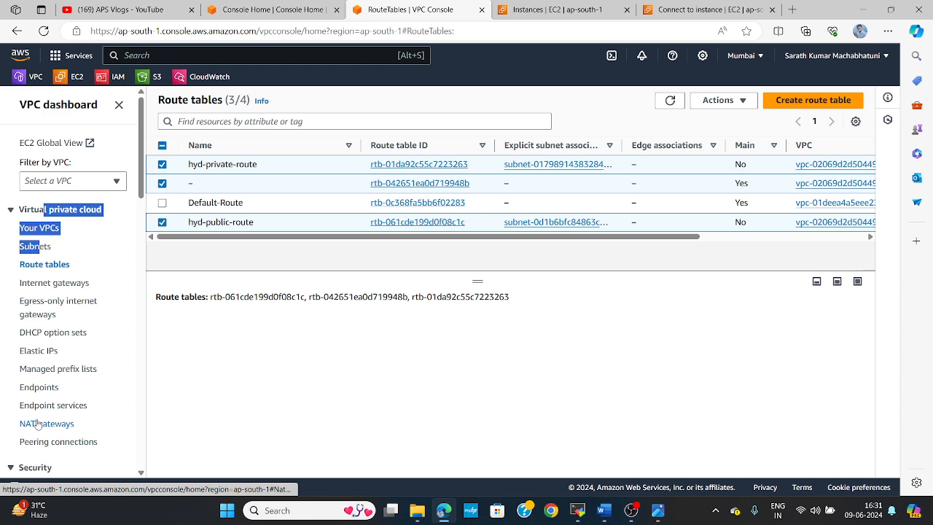
{"action": "left_click", "coordinate": [38, 350]}
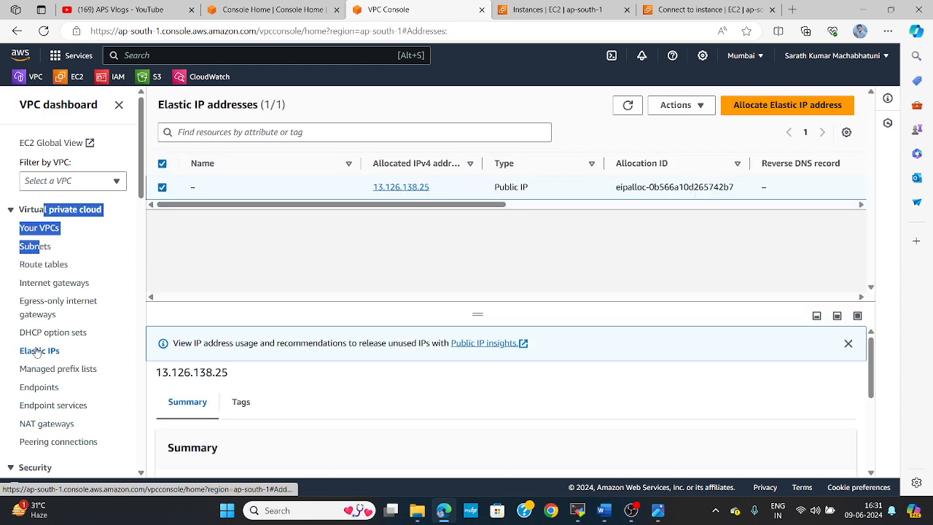
{"action": "left_click", "coordinate": [685, 106]}
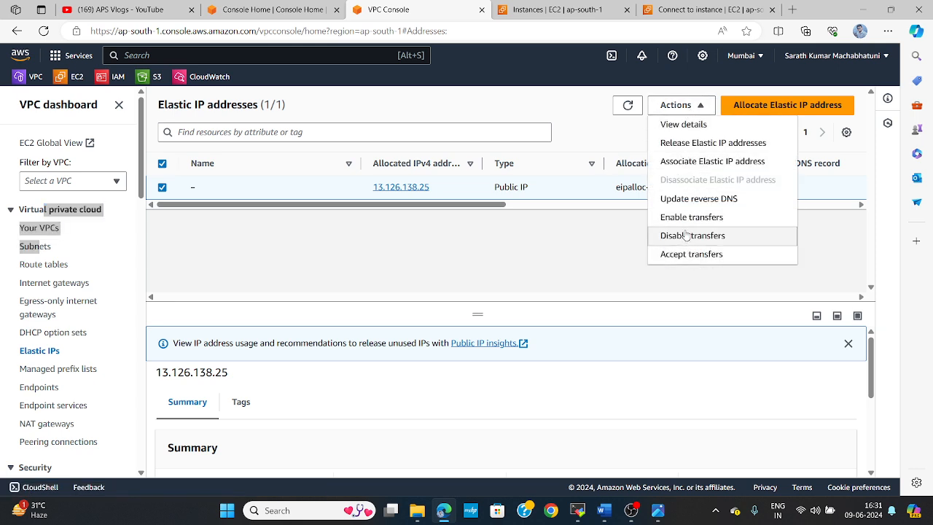
{"action": "left_click", "coordinate": [690, 144]}
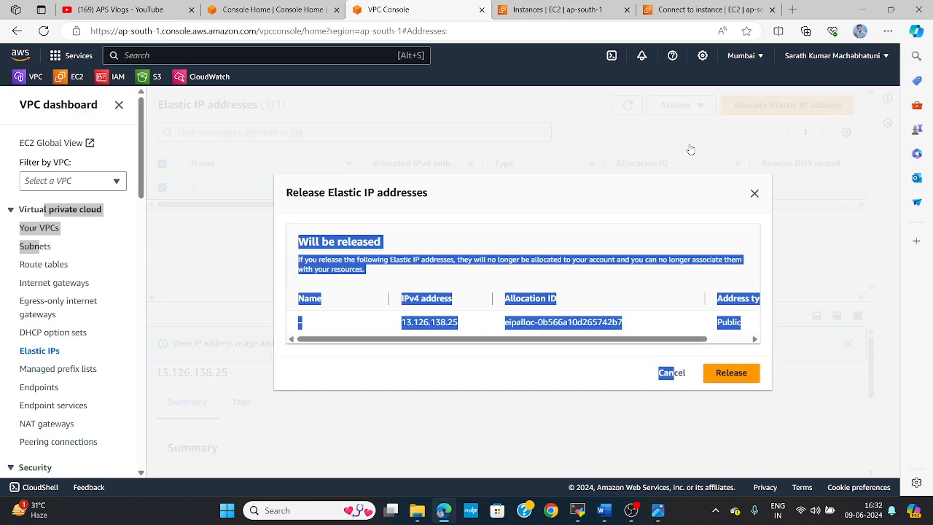
{"action": "left_click", "coordinate": [732, 373]}
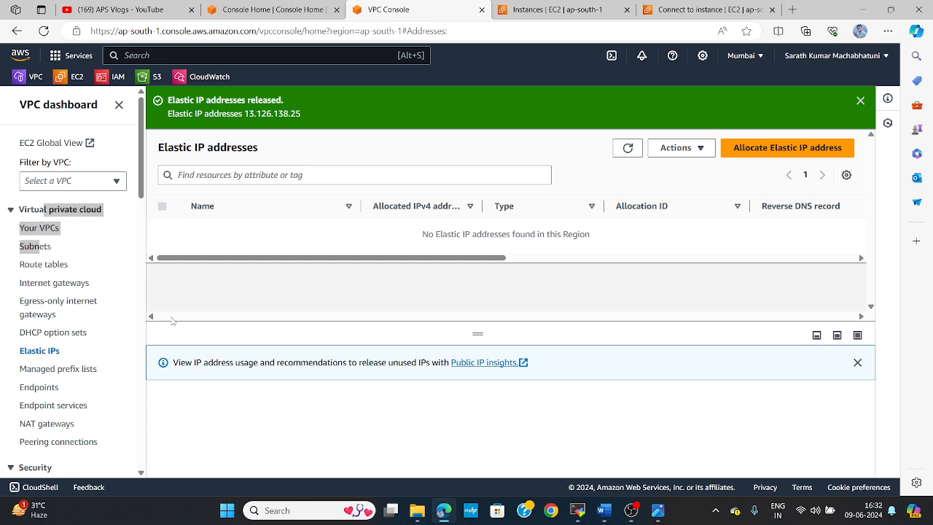
Delete the detached internet gateway hyderabad-igw, confirming with "delete".
{"action": "left_click", "coordinate": [55, 276]}
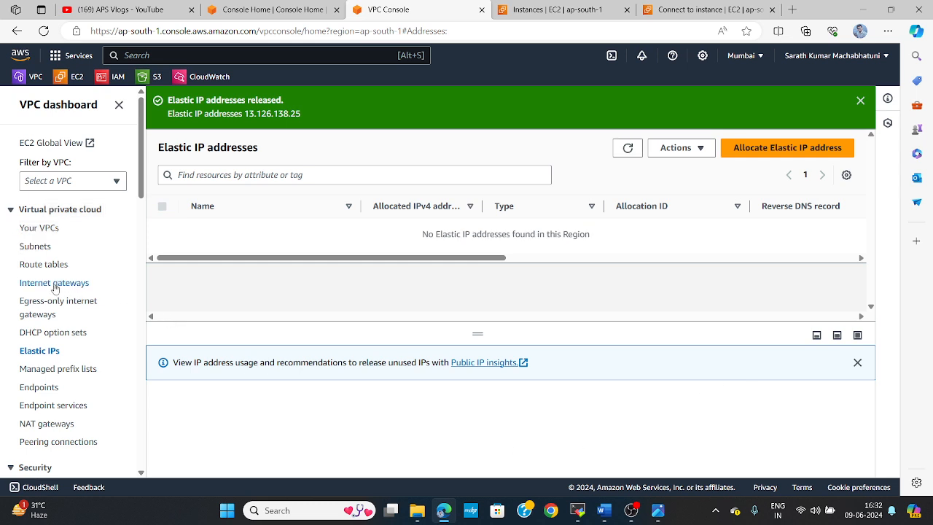
{"action": "left_click", "coordinate": [55, 289]}
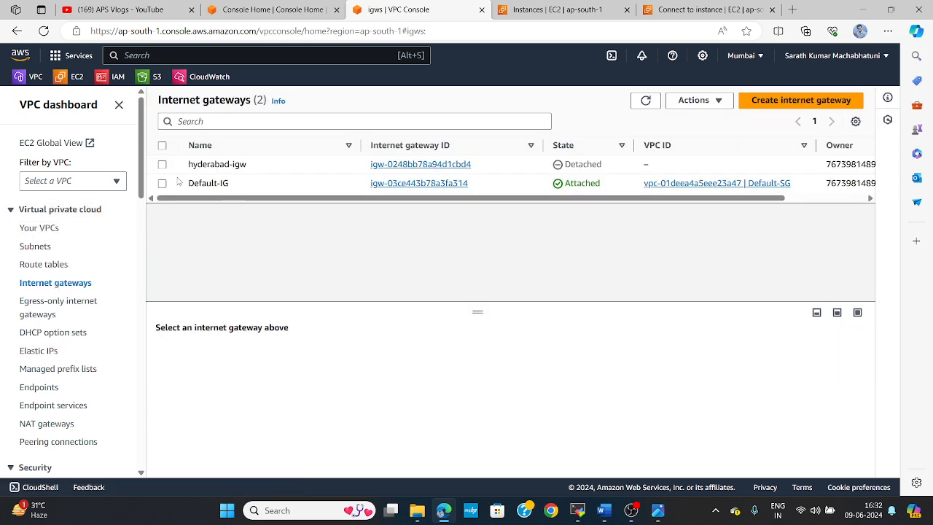
{"action": "left_click", "coordinate": [162, 165]}
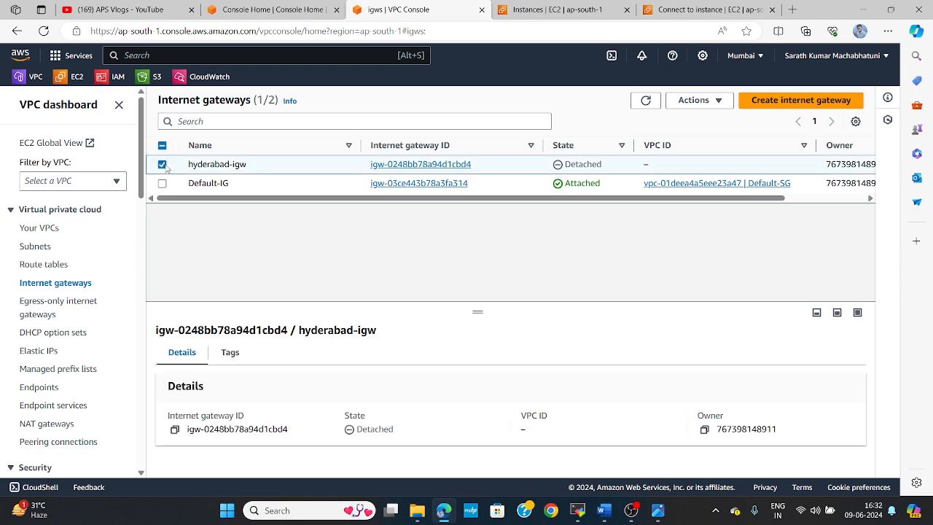
{"action": "left_click", "coordinate": [696, 102]}
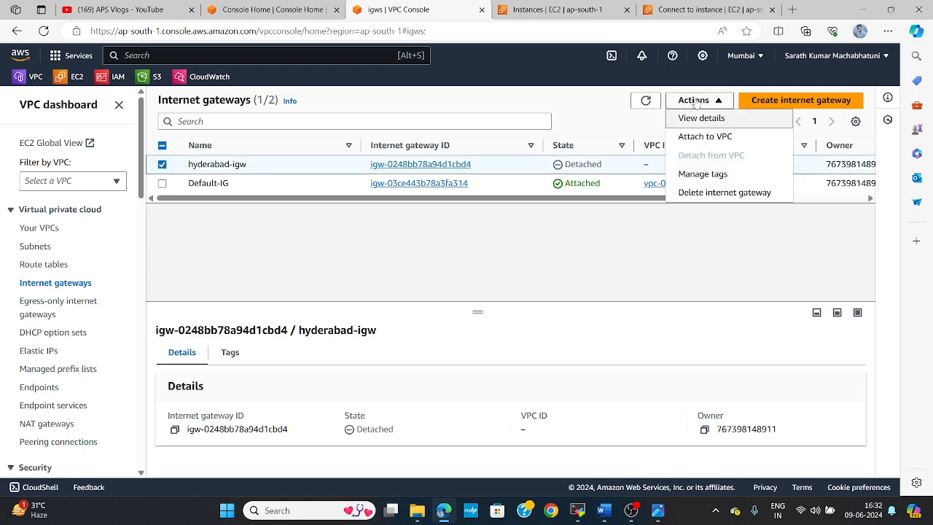
{"action": "left_click", "coordinate": [706, 192]}
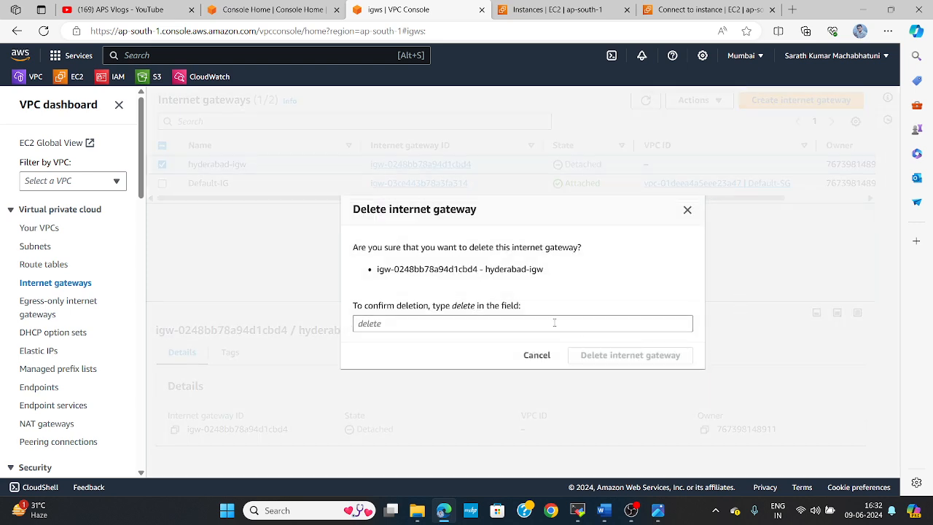
{"action": "left_click", "coordinate": [554, 323]}
{"action": "type", "text": "delete"}
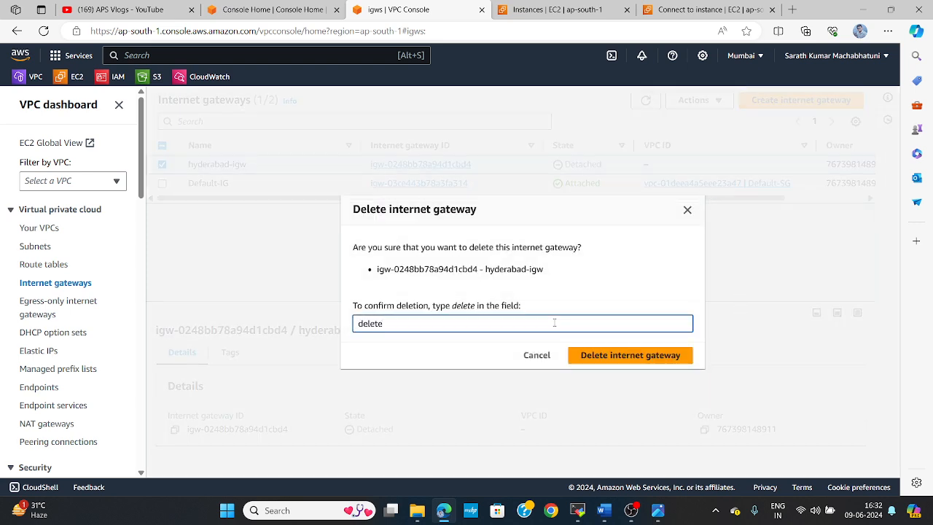
{"action": "left_click", "coordinate": [659, 355]}
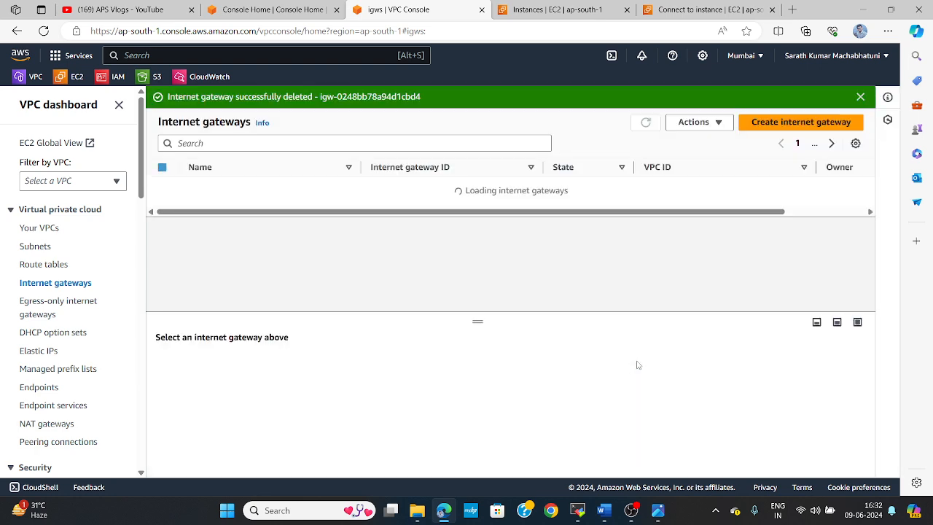
Try to delete hyd-private-route, hyd-public-route and the unnamed route table again, and close the deletion dialog.
{"action": "left_click", "coordinate": [38, 264]}
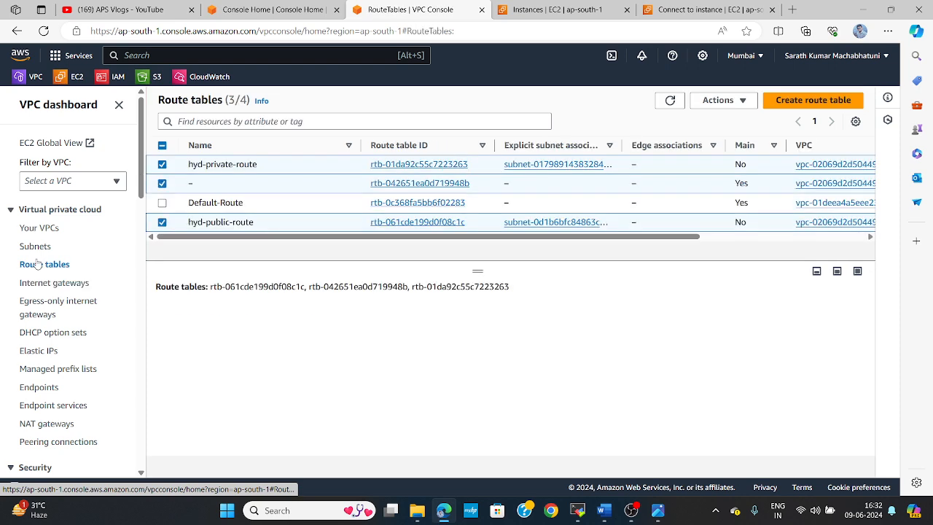
{"action": "left_click", "coordinate": [738, 100]}
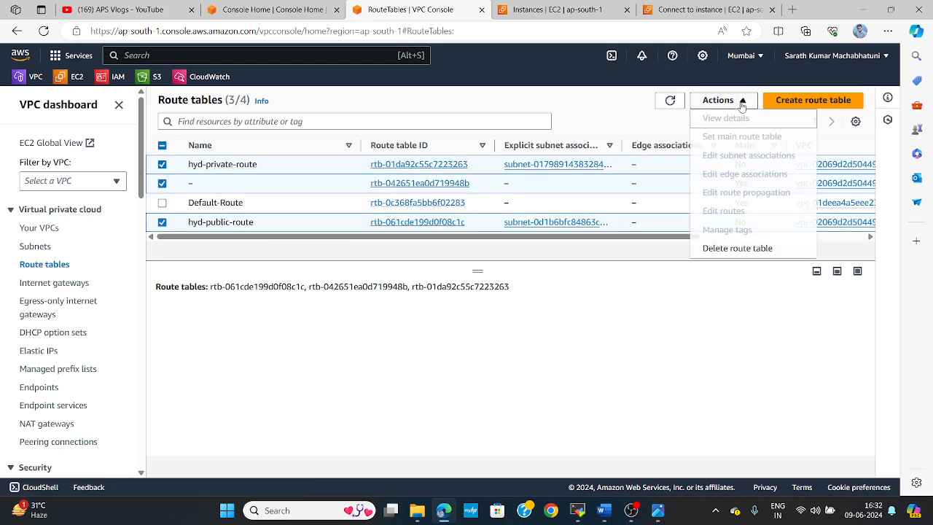
{"action": "left_click", "coordinate": [738, 248]}
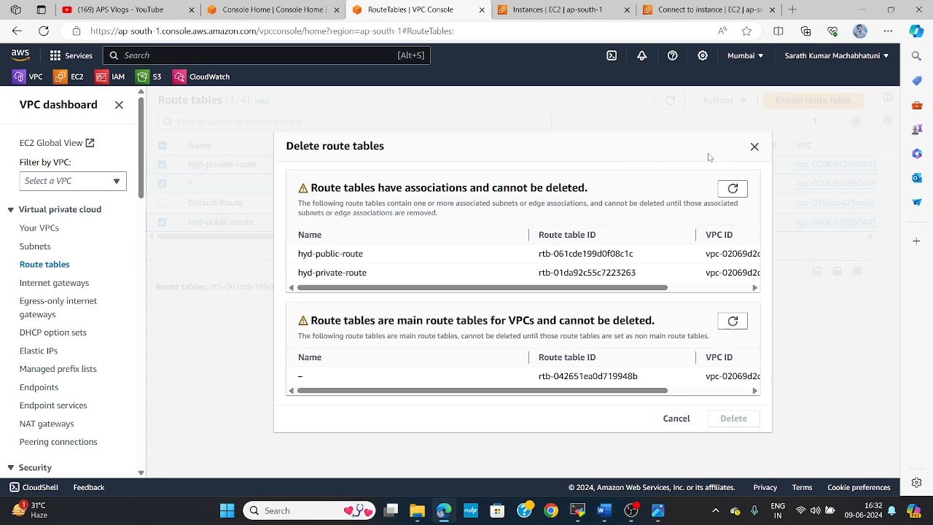
{"action": "left_click", "coordinate": [754, 148]}
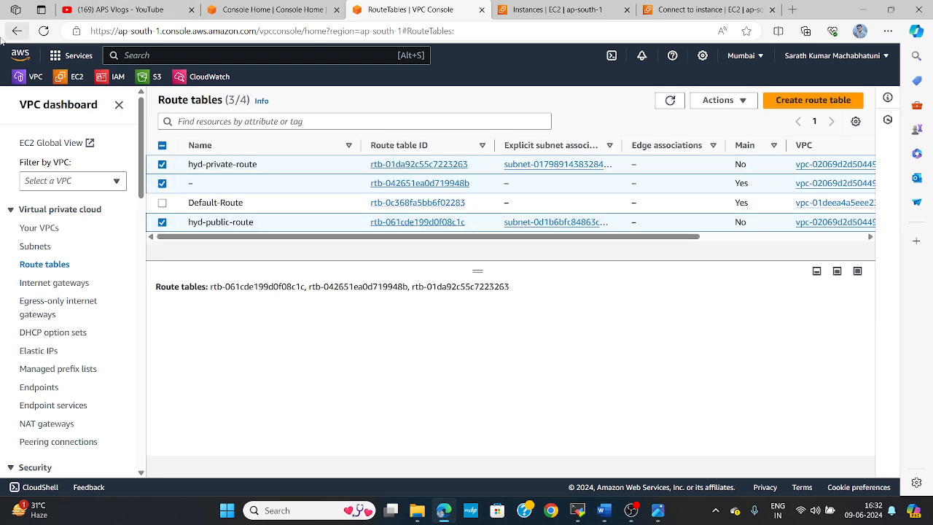
Check the refreshed route tables and the subnets list, then review the resources by region on the VPC dashboard.
{"action": "left_click", "coordinate": [43, 31]}
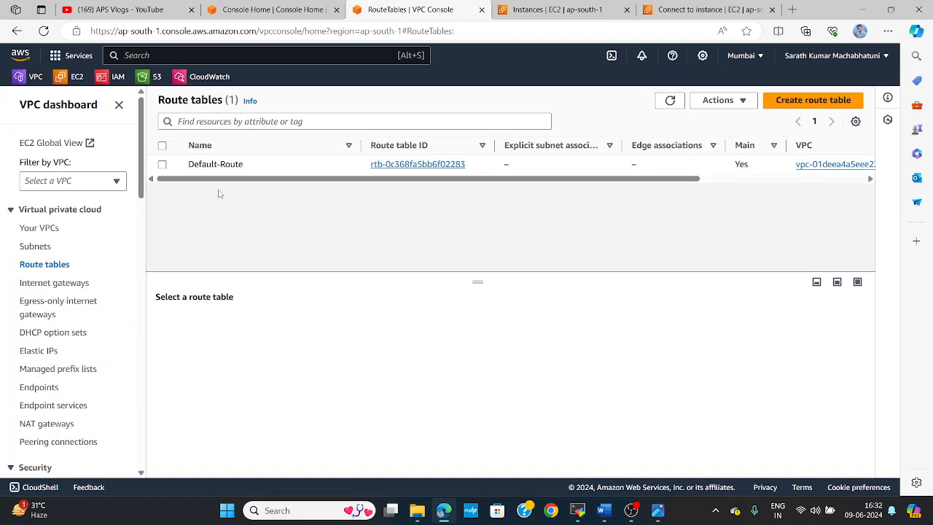
{"action": "left_click", "coordinate": [35, 246]}
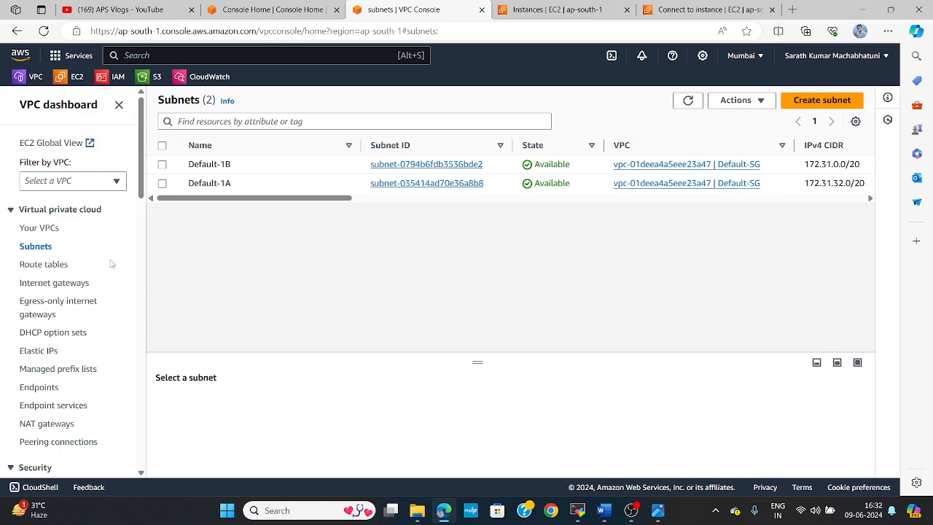
{"action": "left_click", "coordinate": [48, 105]}
{"action": "scroll", "coordinate": [370, 350], "scroll_direction": "down", "scroll_amount": 3}
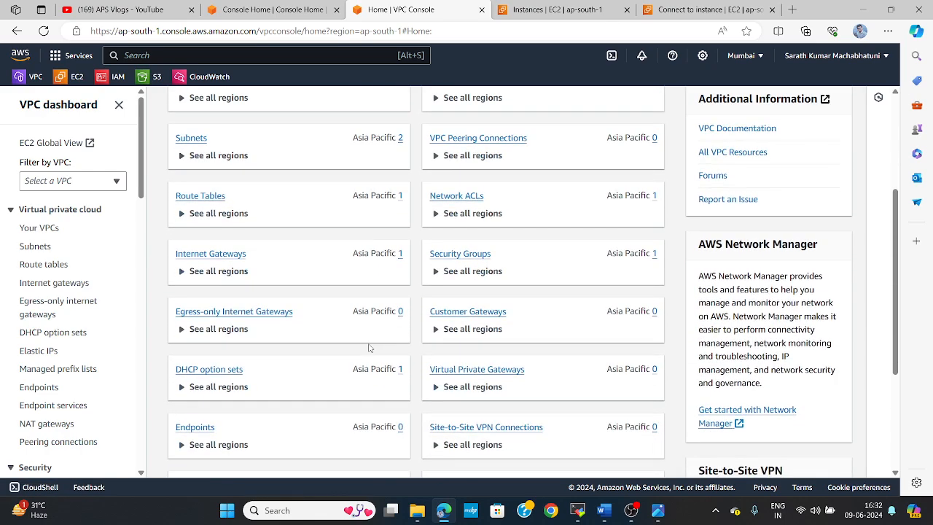
{"action": "scroll", "coordinate": [382, 390], "scroll_direction": "down", "scroll_amount": 5}
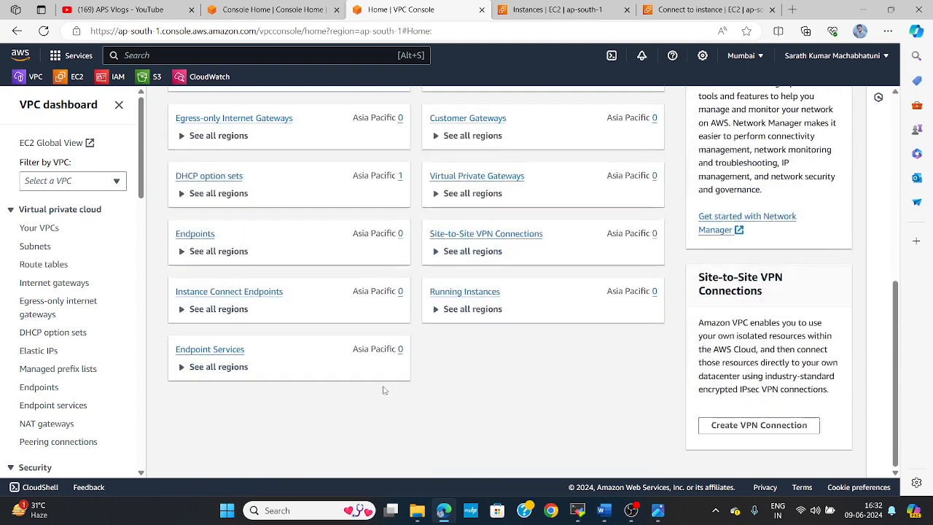
{"action": "scroll", "coordinate": [384, 390], "scroll_direction": "up", "scroll_amount": 8}
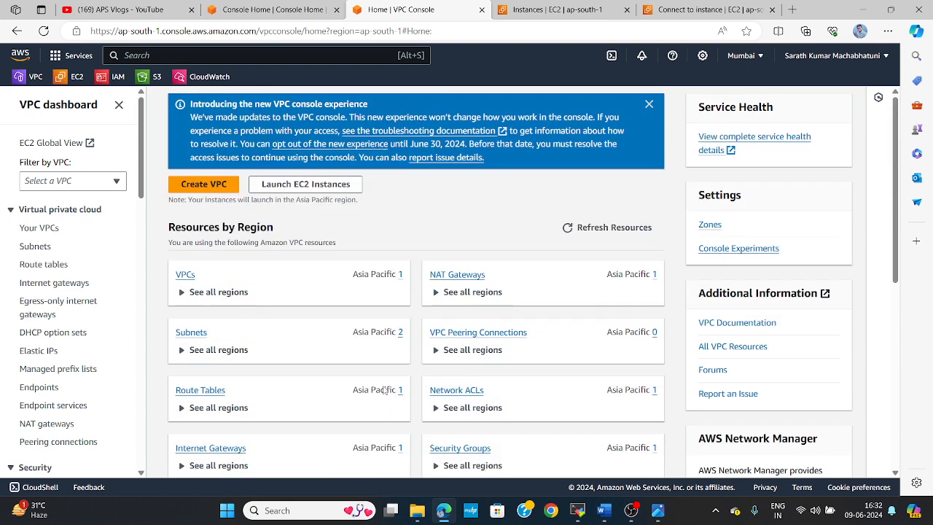
Open the EC2 dashboard in a new tab from Console Home, review its resources, and view the key pairs list.
{"action": "left_click", "coordinate": [290, 10]}
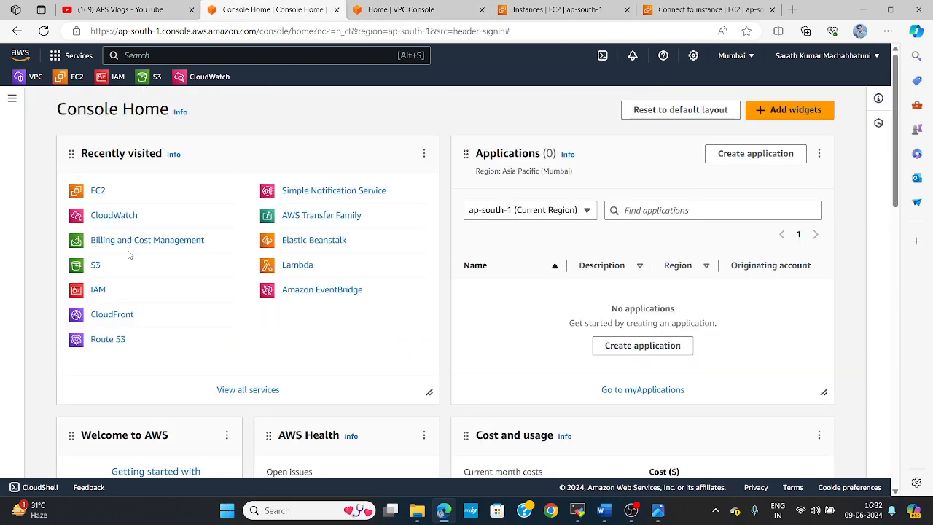
{"action": "middle_click", "coordinate": [99, 191]}
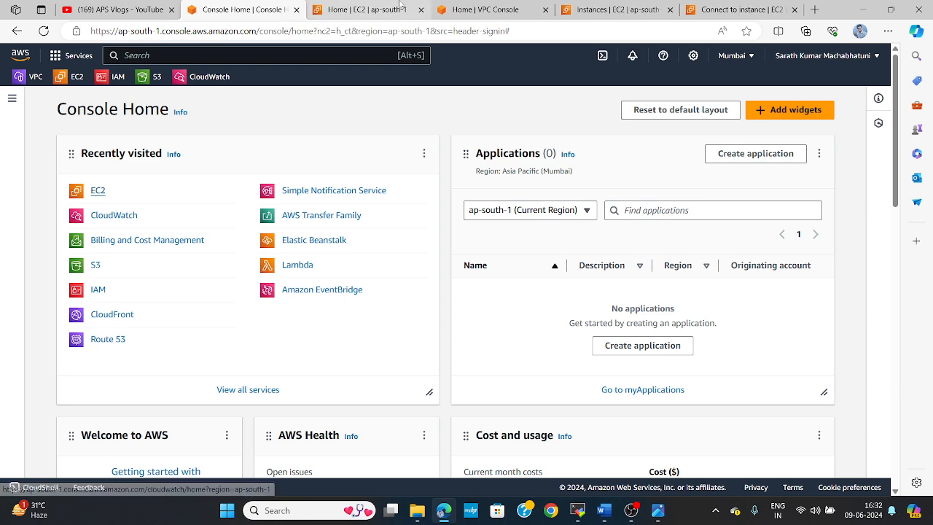
{"action": "left_click", "coordinate": [367, 9]}
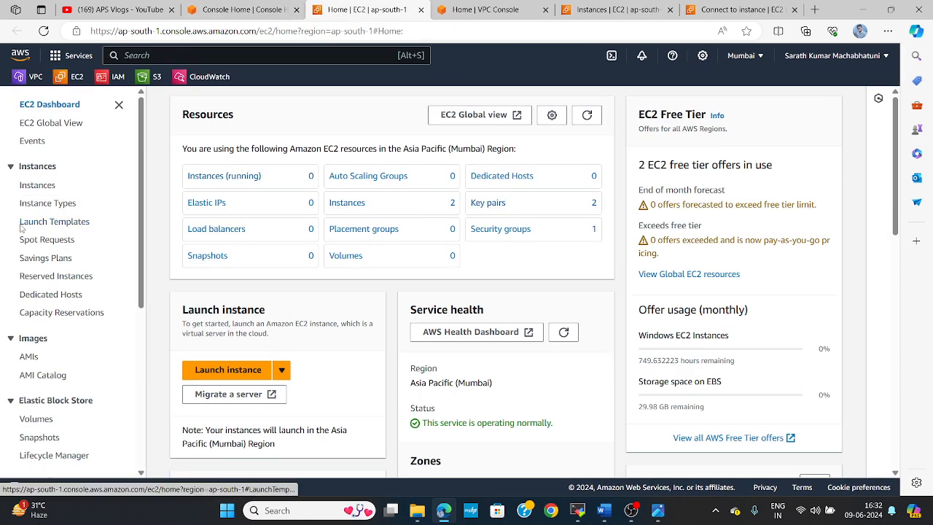
{"action": "scroll", "coordinate": [3, 341], "scroll_direction": "down", "scroll_amount": 3}
{"action": "scroll", "coordinate": [8, 339], "scroll_direction": "down", "scroll_amount": 1}
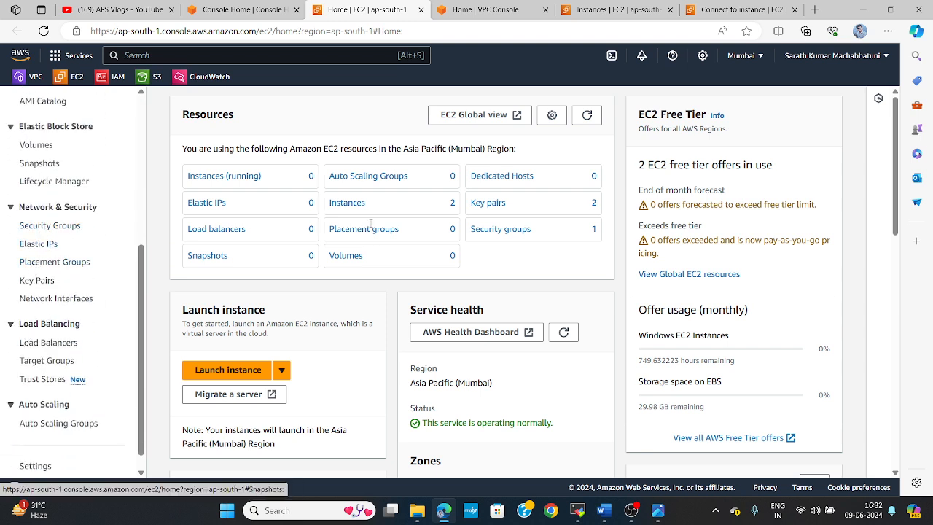
{"action": "left_click", "coordinate": [499, 210]}
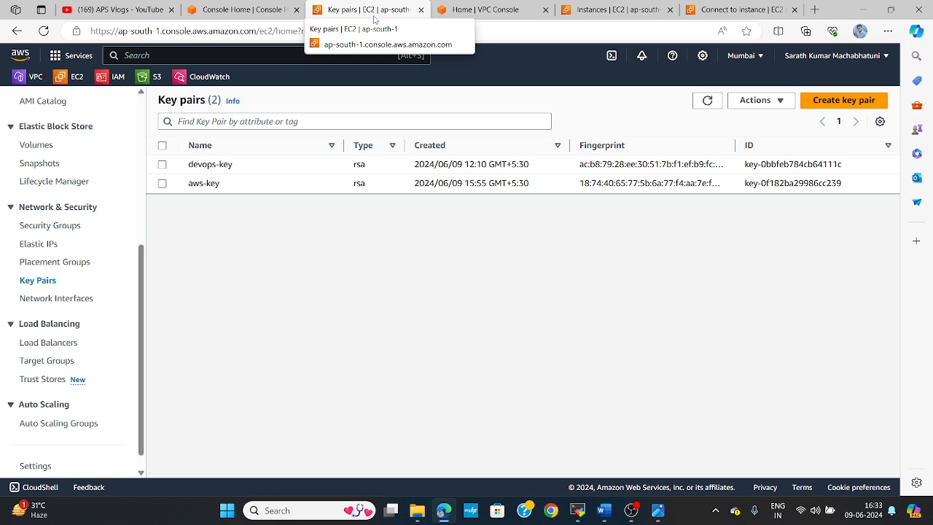
{"action": "left_click", "coordinate": [240, 9]}
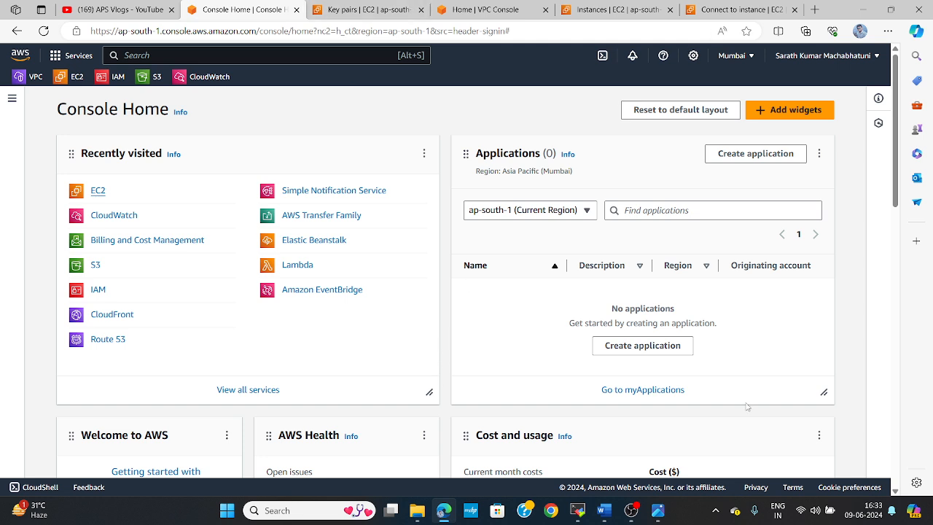
{"action": "left_click", "coordinate": [631, 510]}
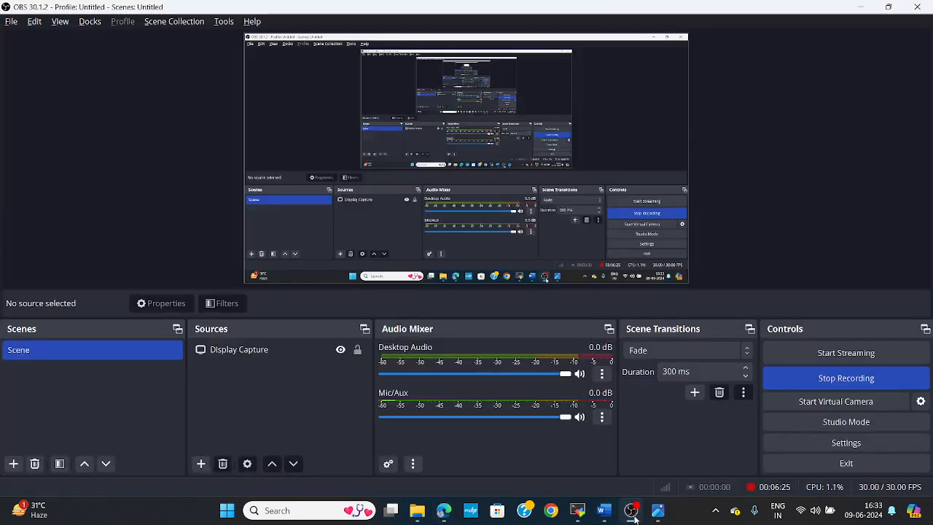